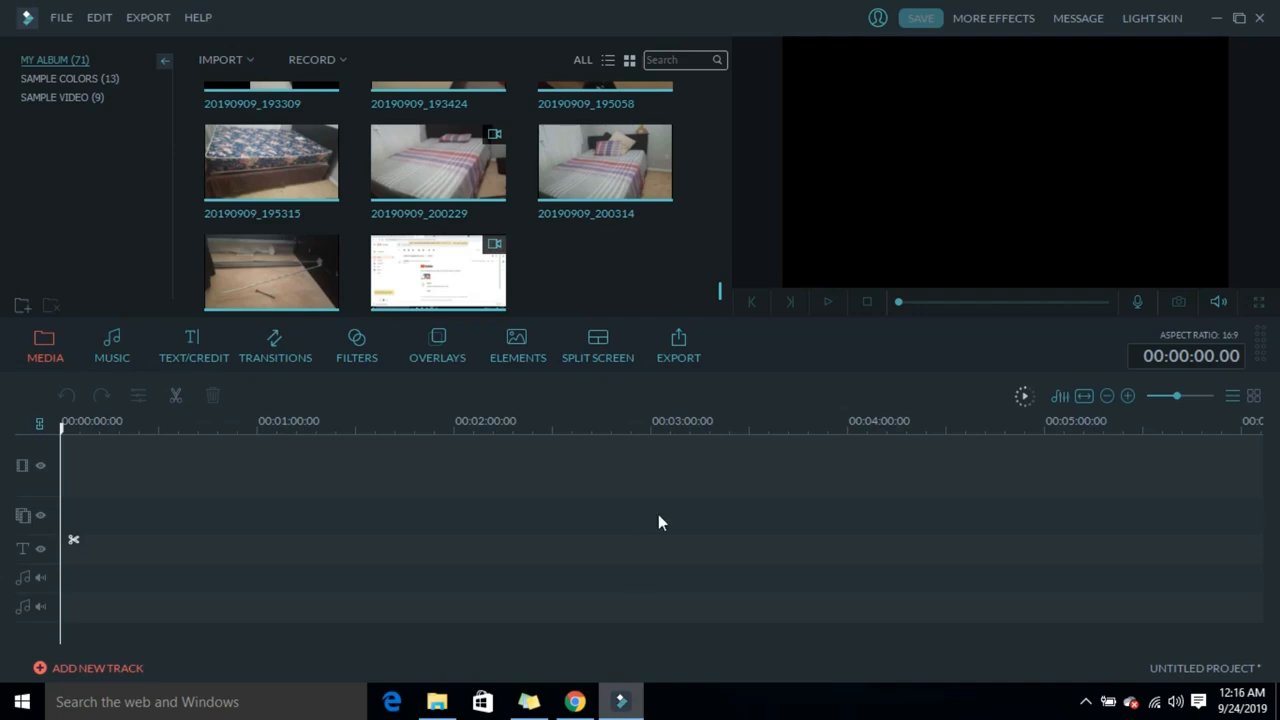
click(797, 352)
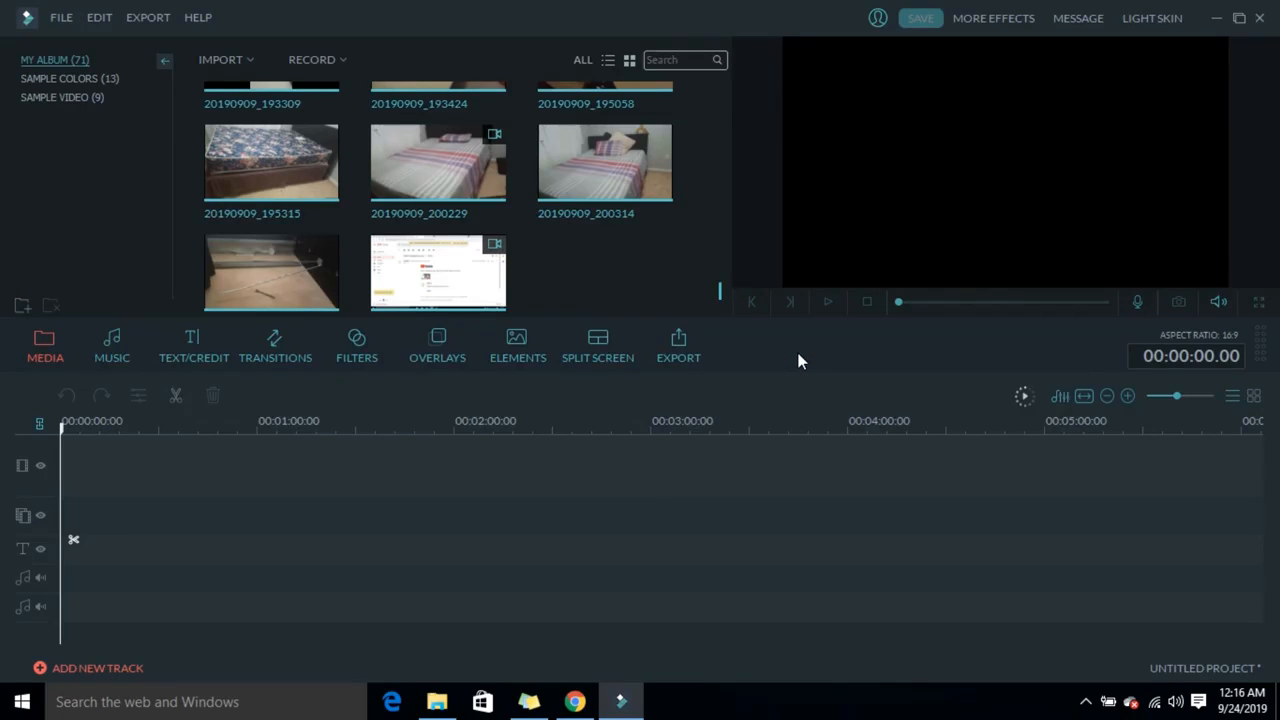
click(799, 360)
click(799, 360)
click(275, 156)
Import the video 20190811_111733 from the Downloads folder into the media library.
click(252, 60)
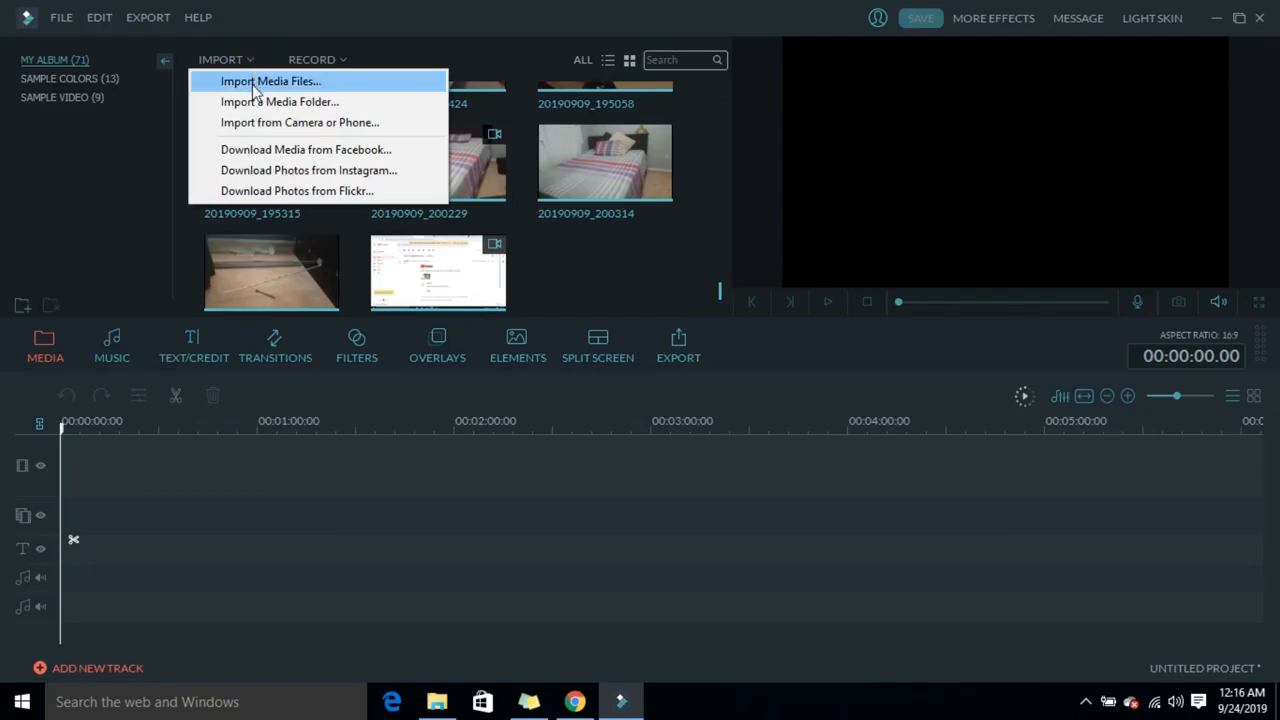
click(253, 86)
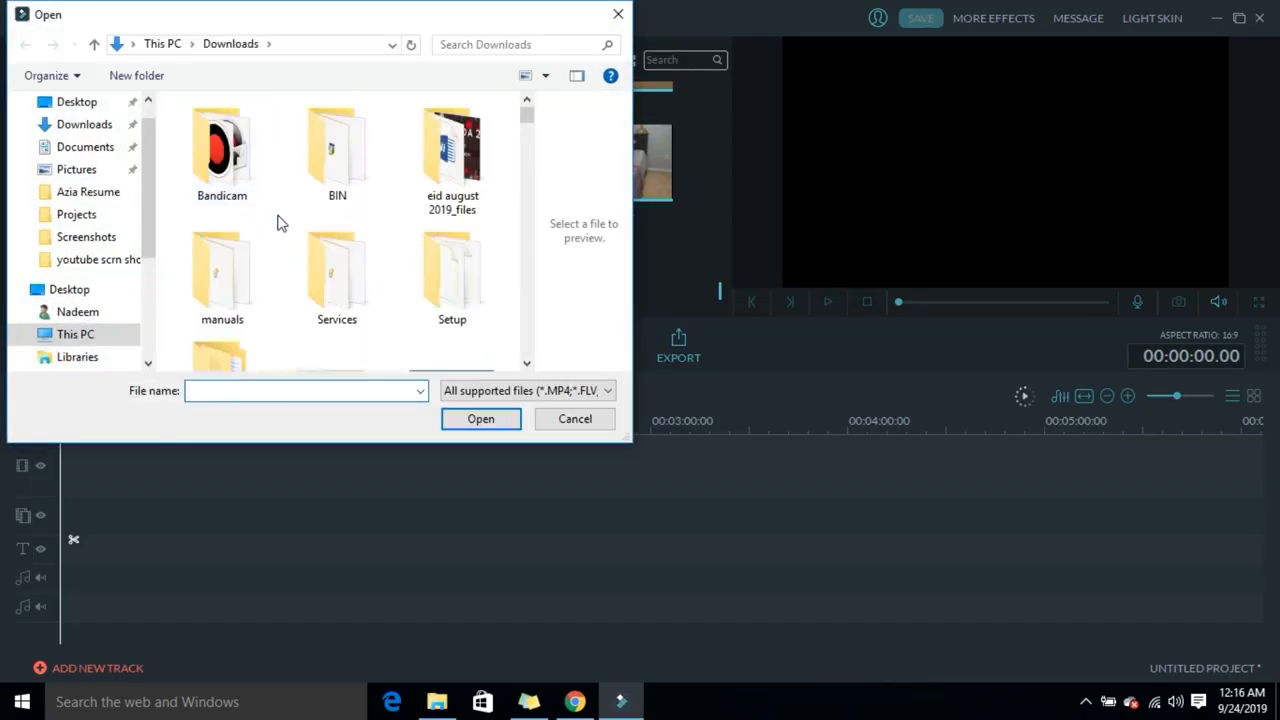
click(527, 364)
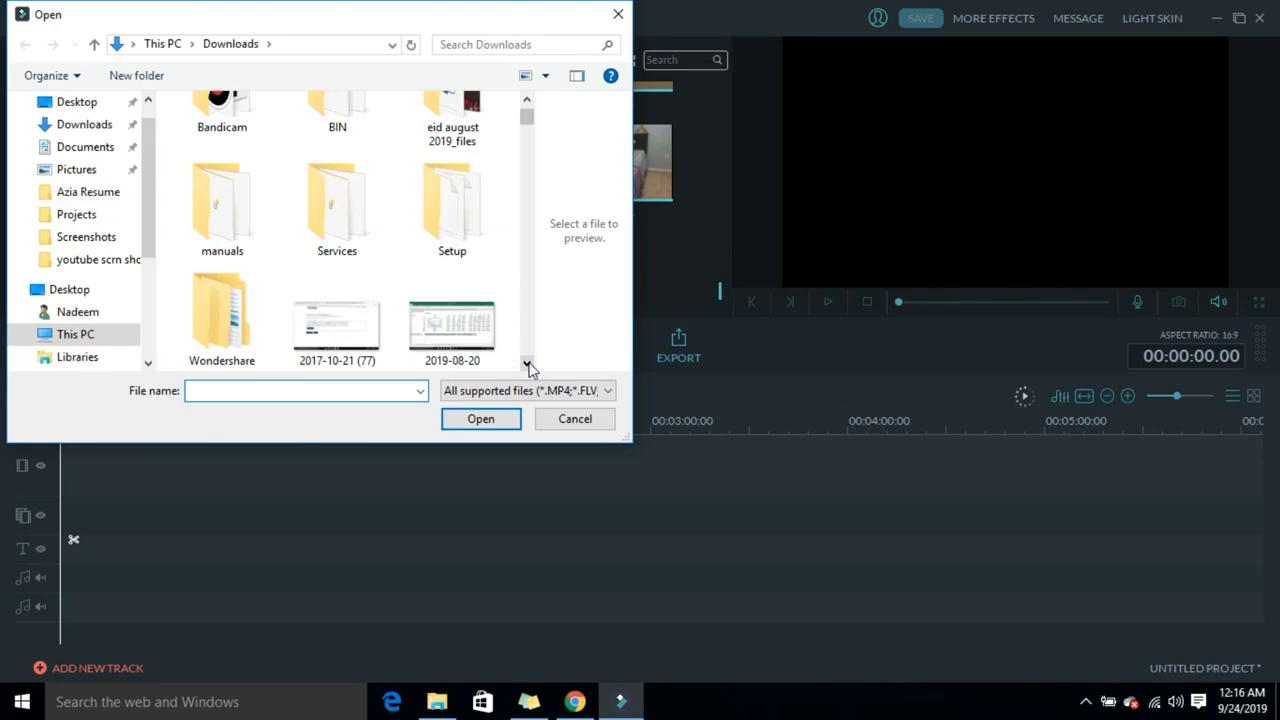
click(527, 364)
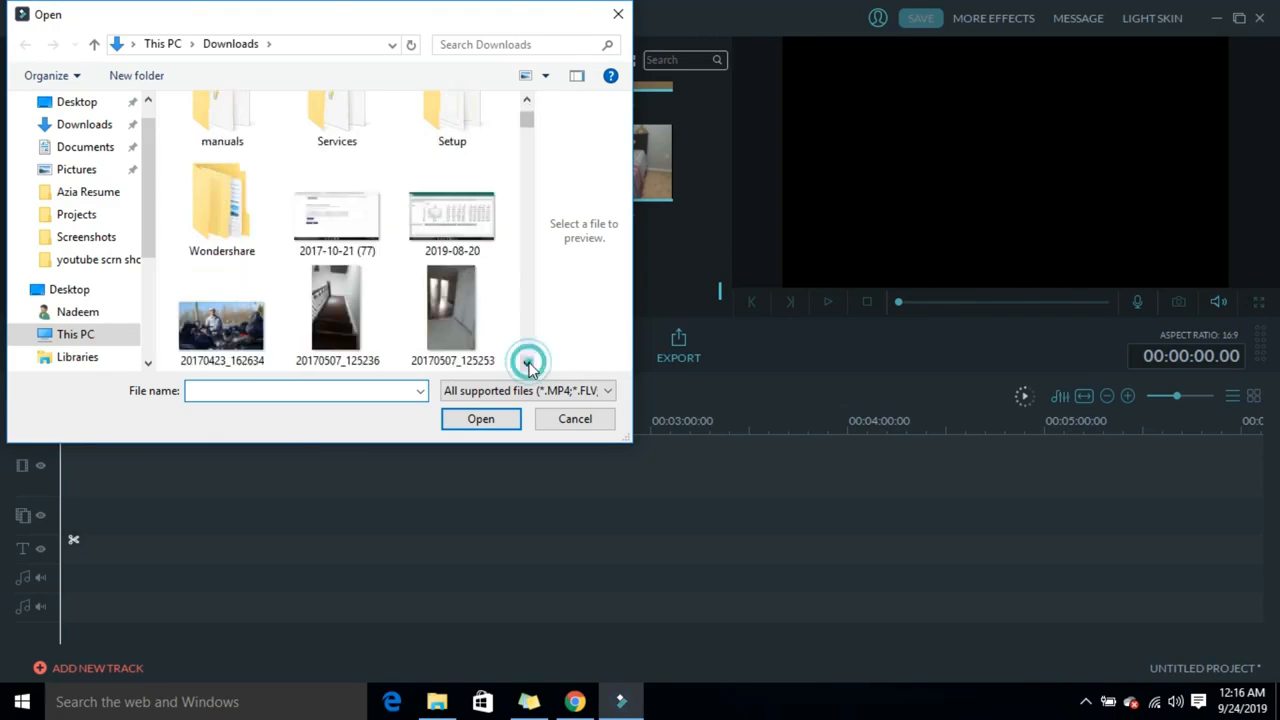
click(103, 127)
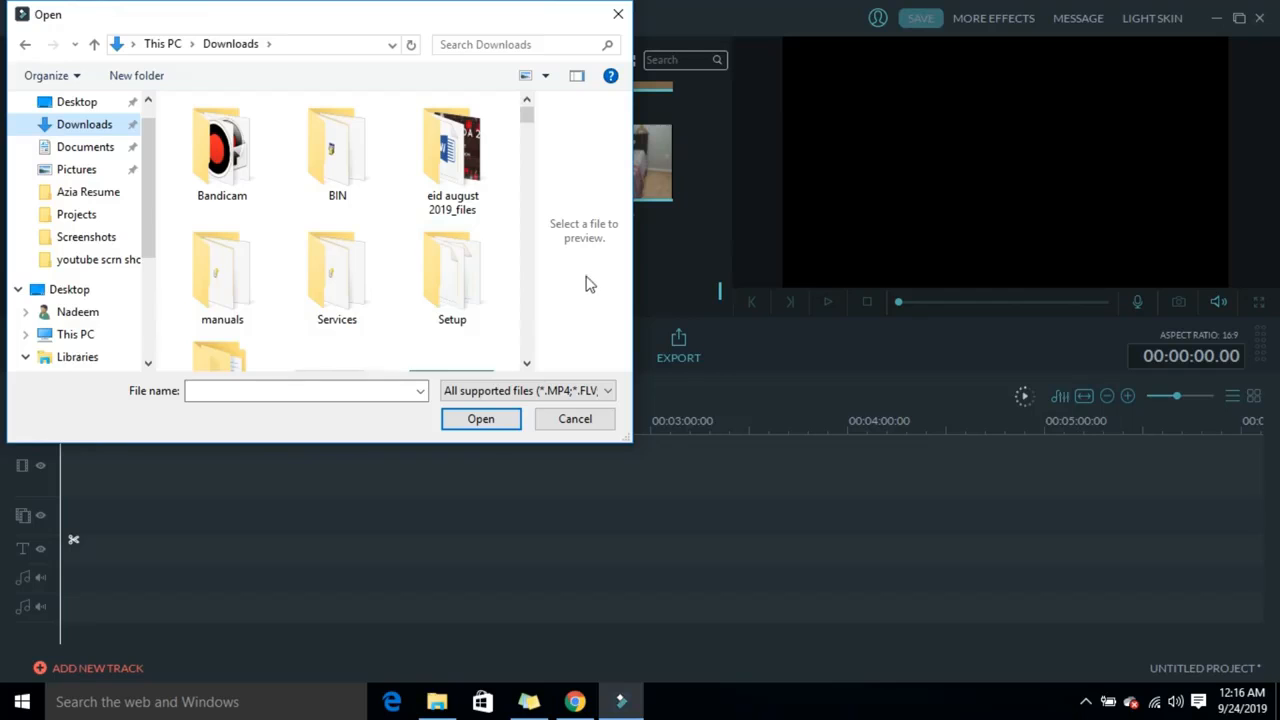
click(528, 364)
click(528, 364)
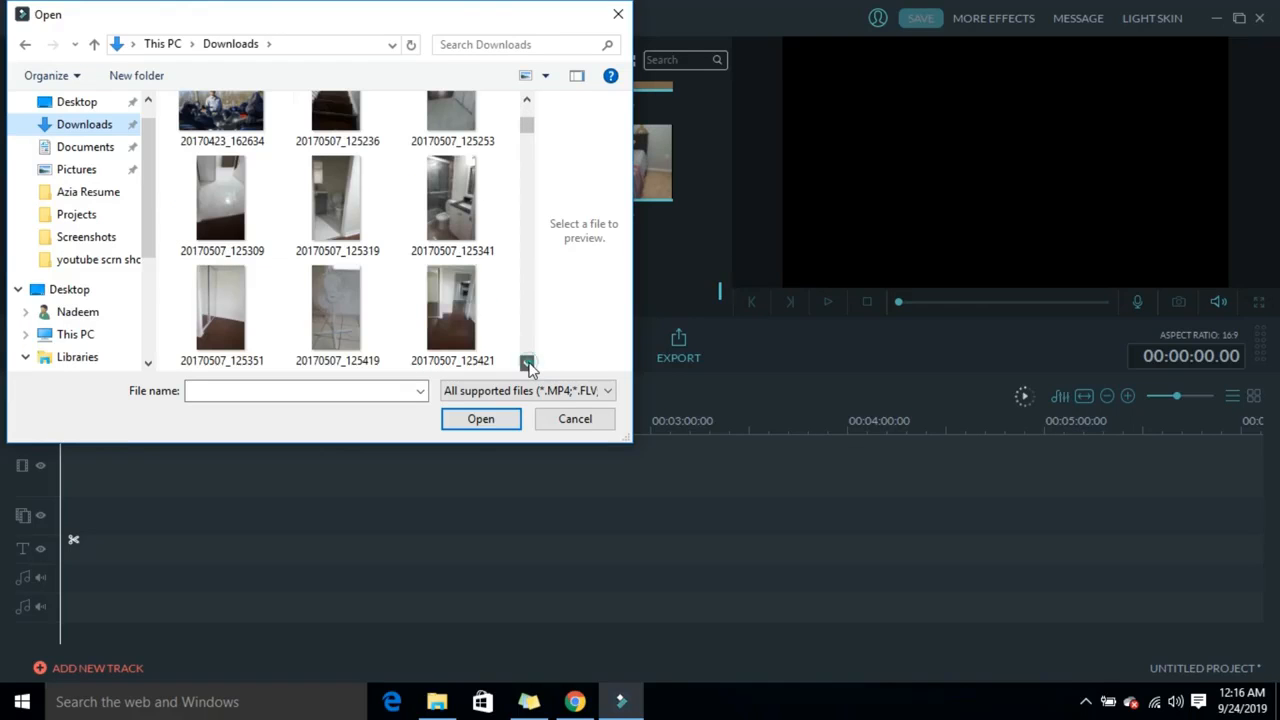
click(527, 364)
click(527, 364)
click(527, 364)
click(527, 364)
click(527, 364)
click(527, 364)
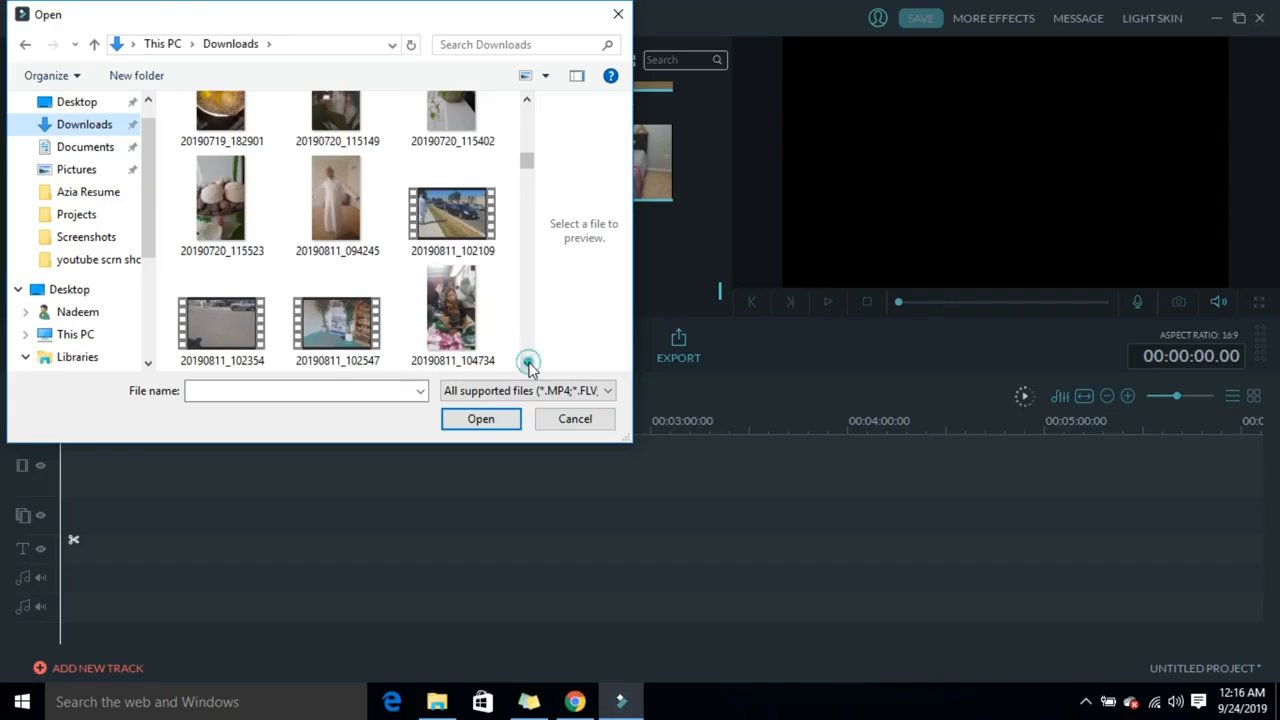
click(527, 364)
click(527, 364)
click(527, 364)
click(527, 364)
click(527, 364)
click(527, 364)
click(527, 364)
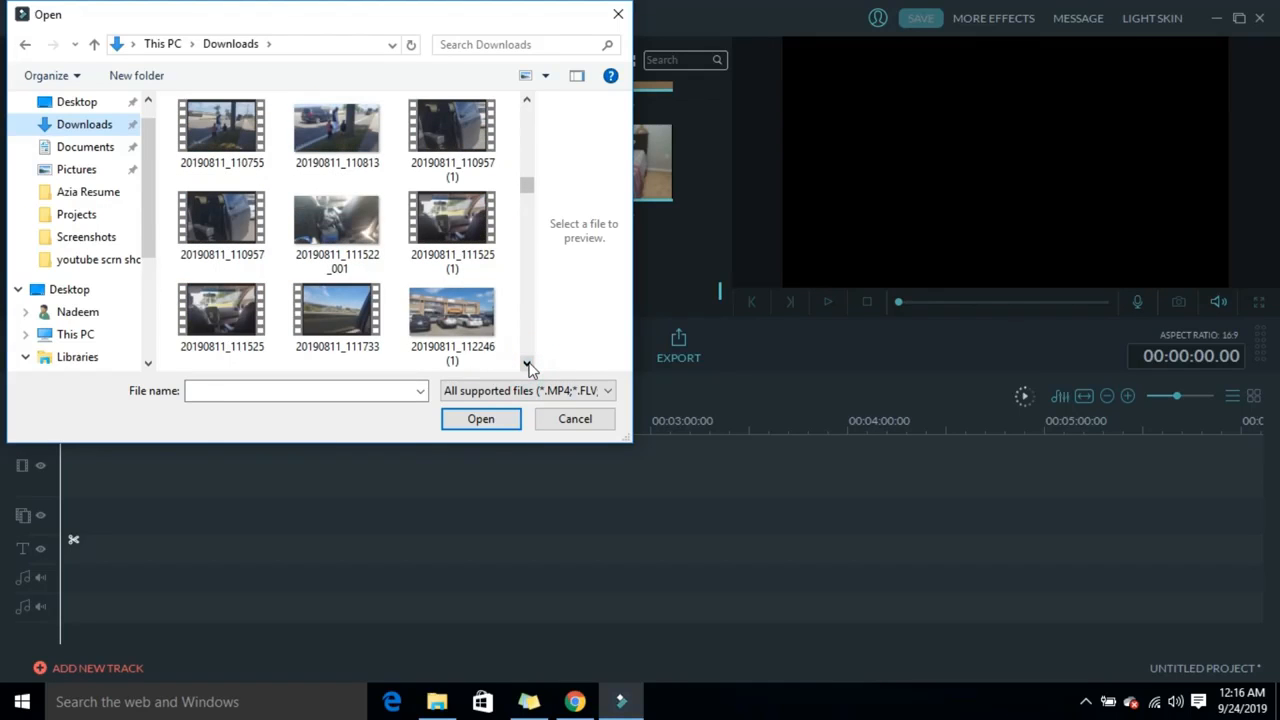
click(527, 364)
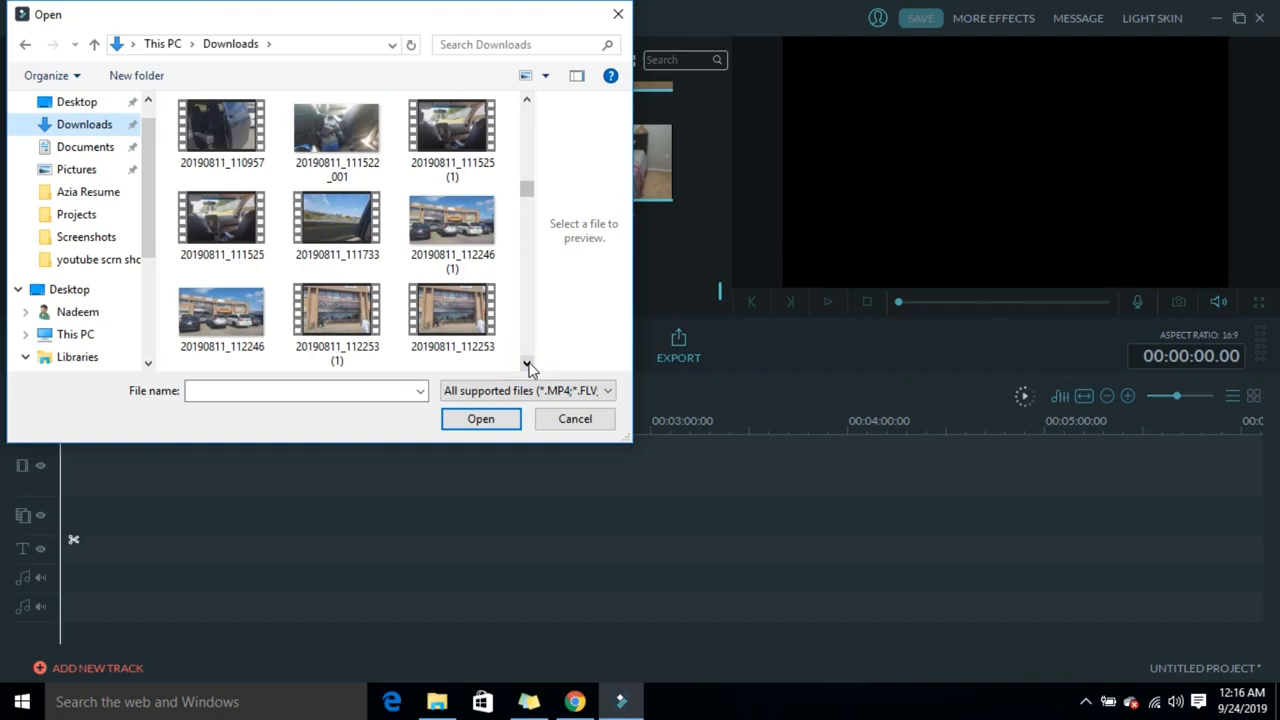
click(355, 226)
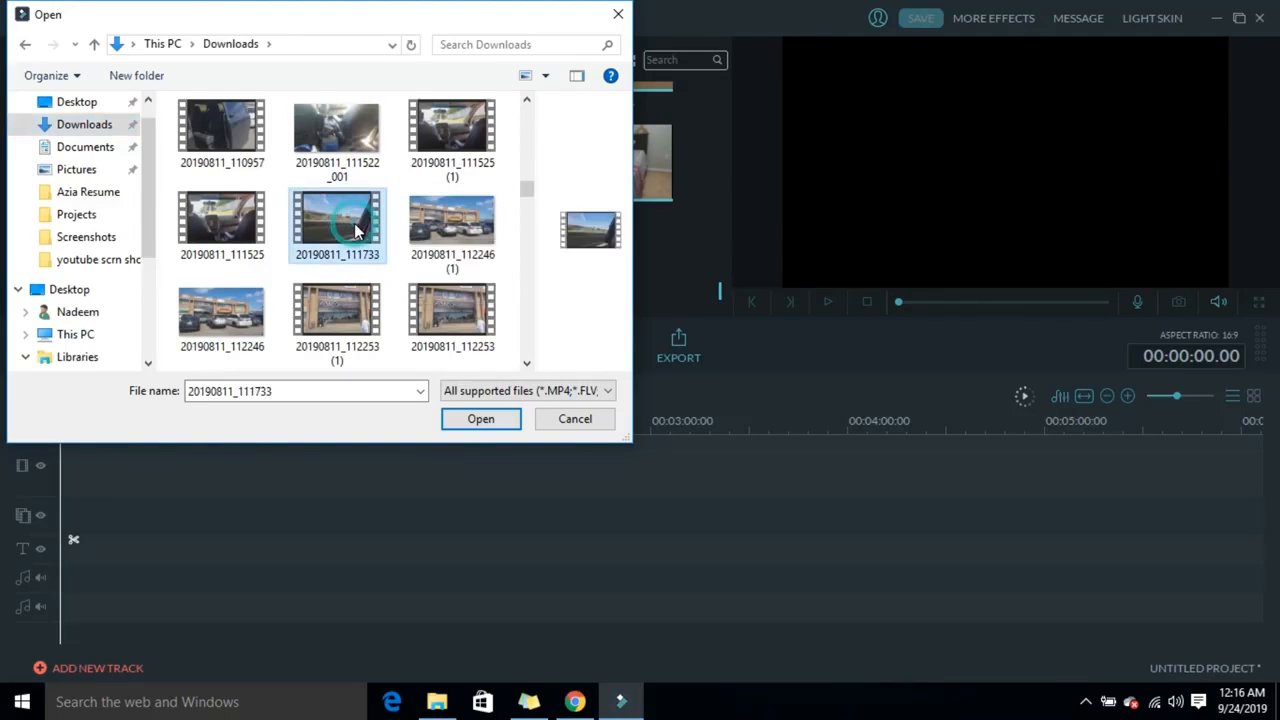
click(486, 426)
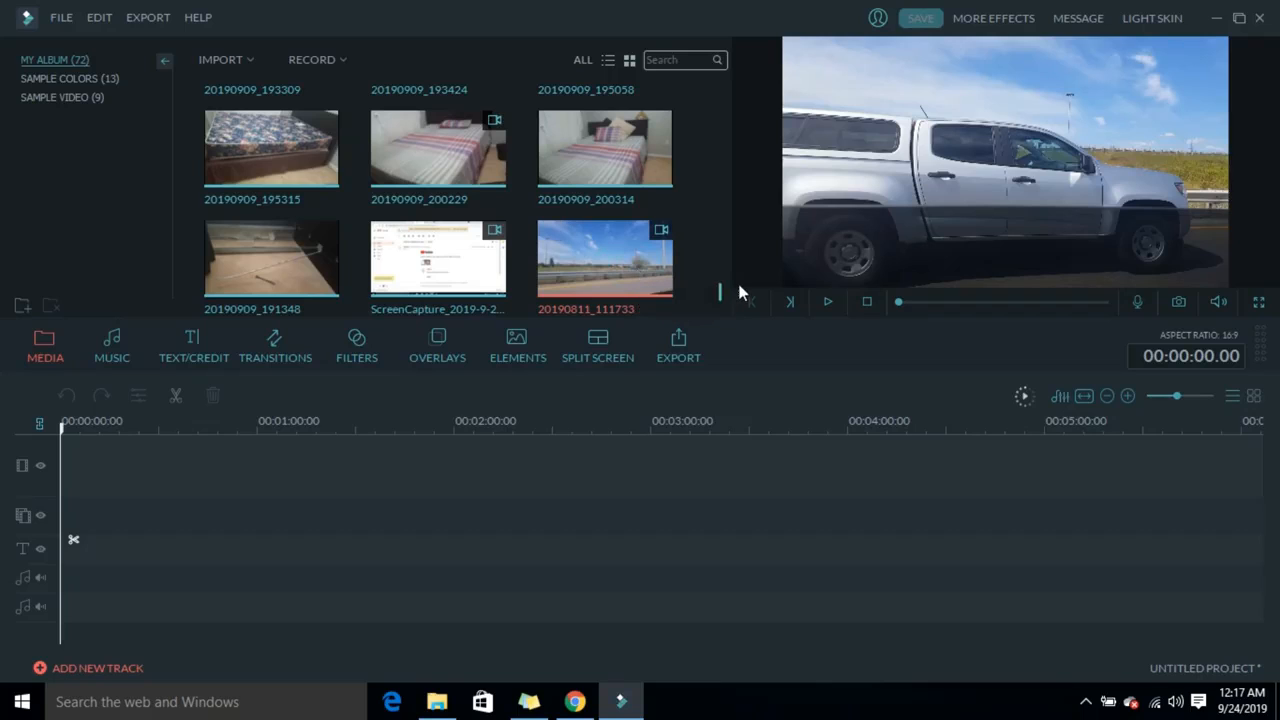
Preview the imported 20190811_111733 video briefly and add it to the start of the main video track.
click(828, 304)
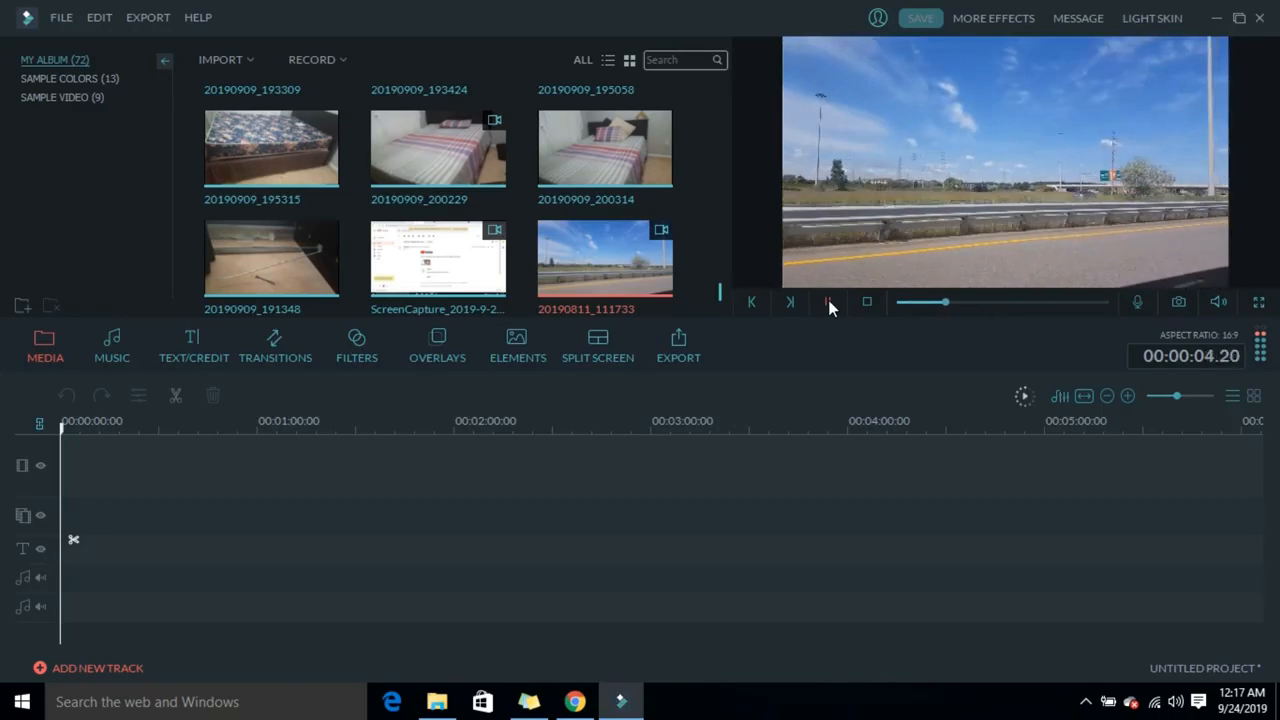
click(828, 304)
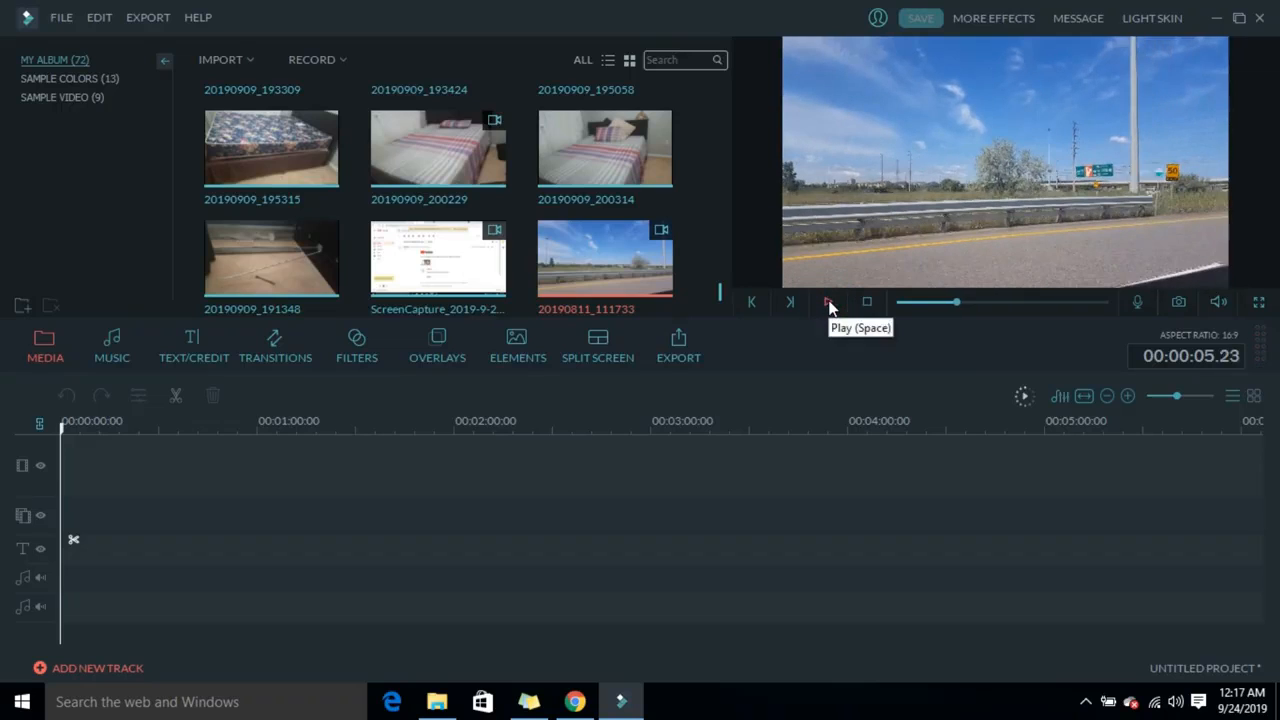
click(607, 260)
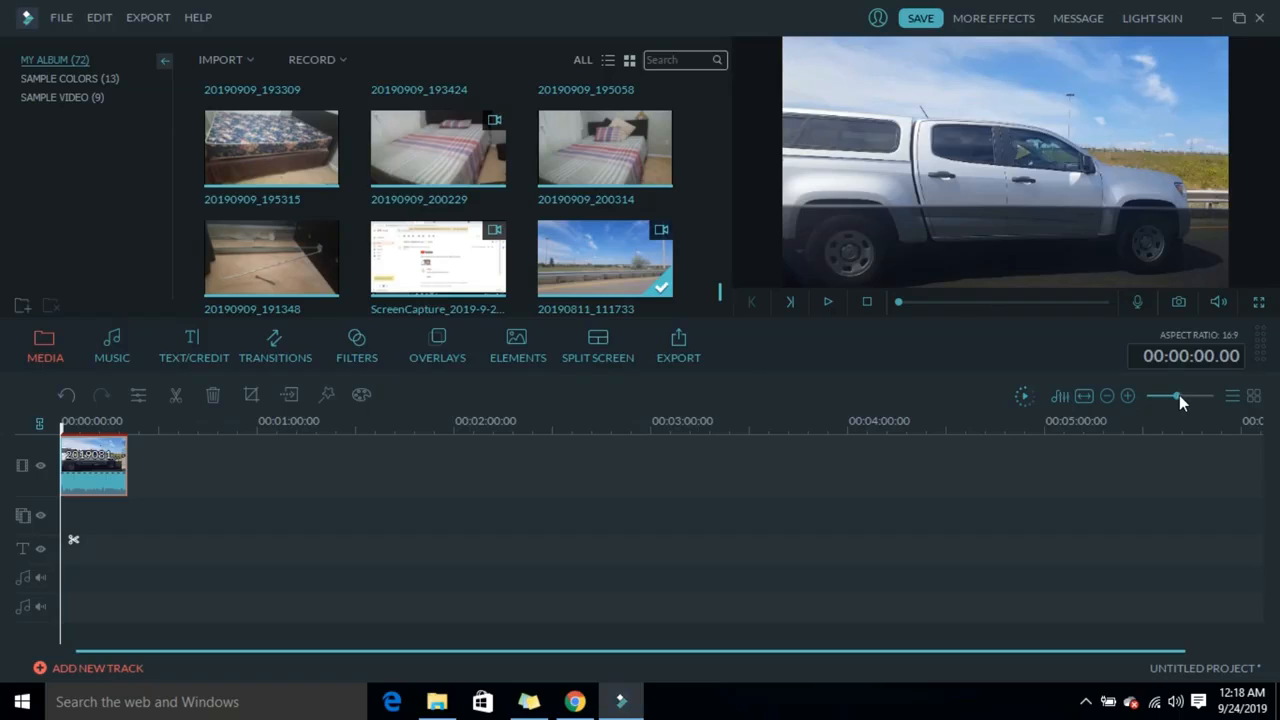
Adjust the timeline zoom until the ruler is fine enough to examine the clip in intervals of under a second.
mouse_move(1179, 395)
mouse_down()
mouse_move(1195, 395)
mouse_move(1170, 403)
mouse_up()
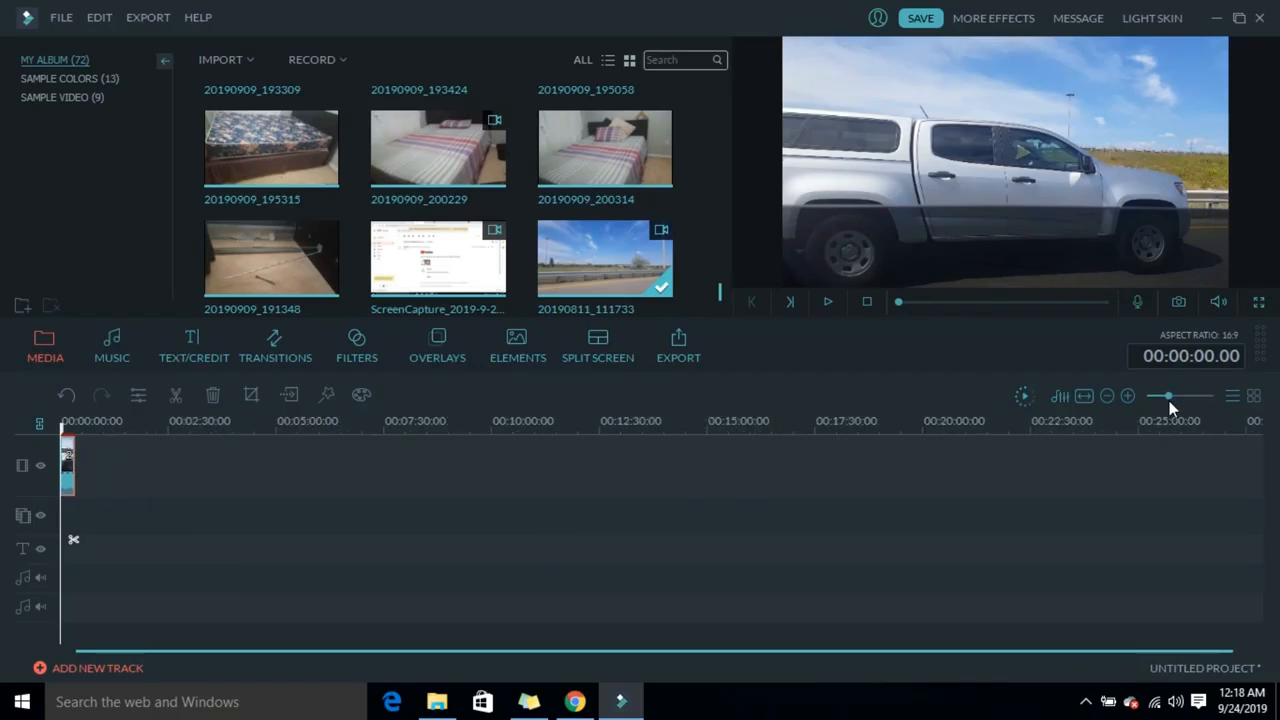
click(1128, 396)
click(1128, 396)
click(1128, 396)
click(1128, 396)
click(1128, 396)
click(1128, 396)
click(1128, 396)
click(1128, 396)
click(1128, 396)
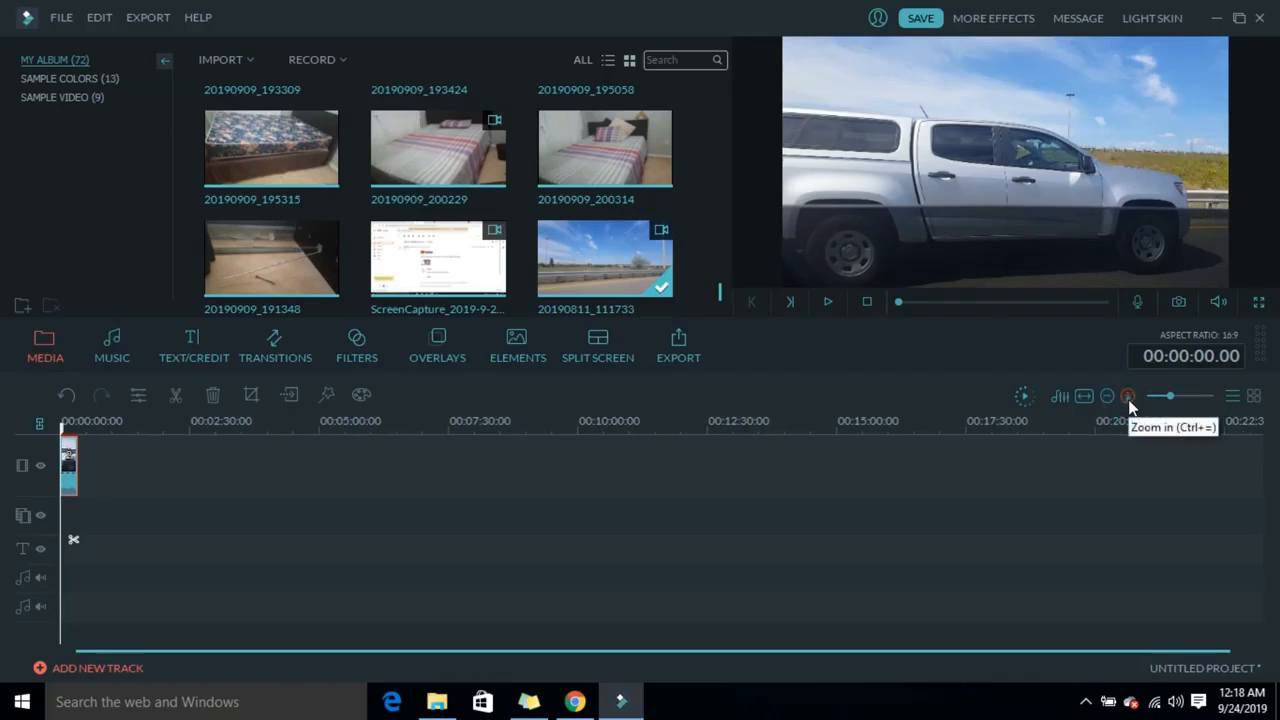
click(1128, 396)
click(1128, 396)
click(1128, 396)
click(1128, 396)
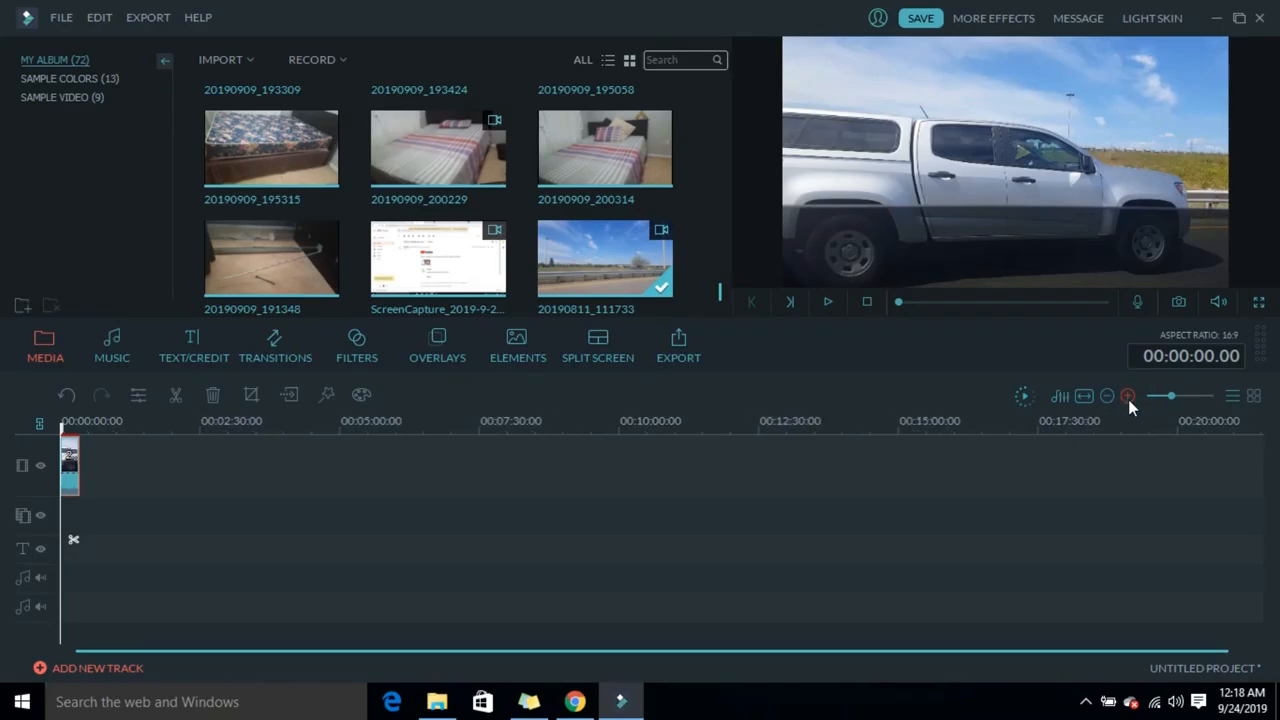
click(1128, 396)
click(1128, 396)
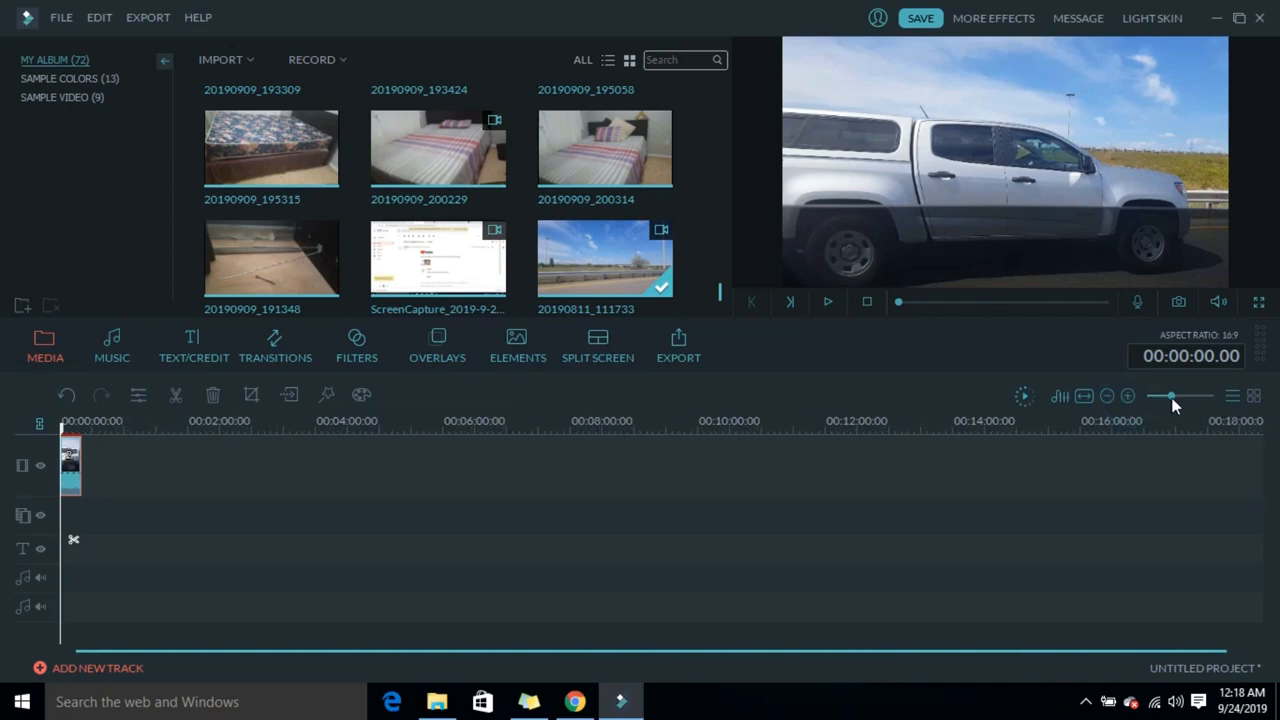
drag(1174, 397, 1193, 398)
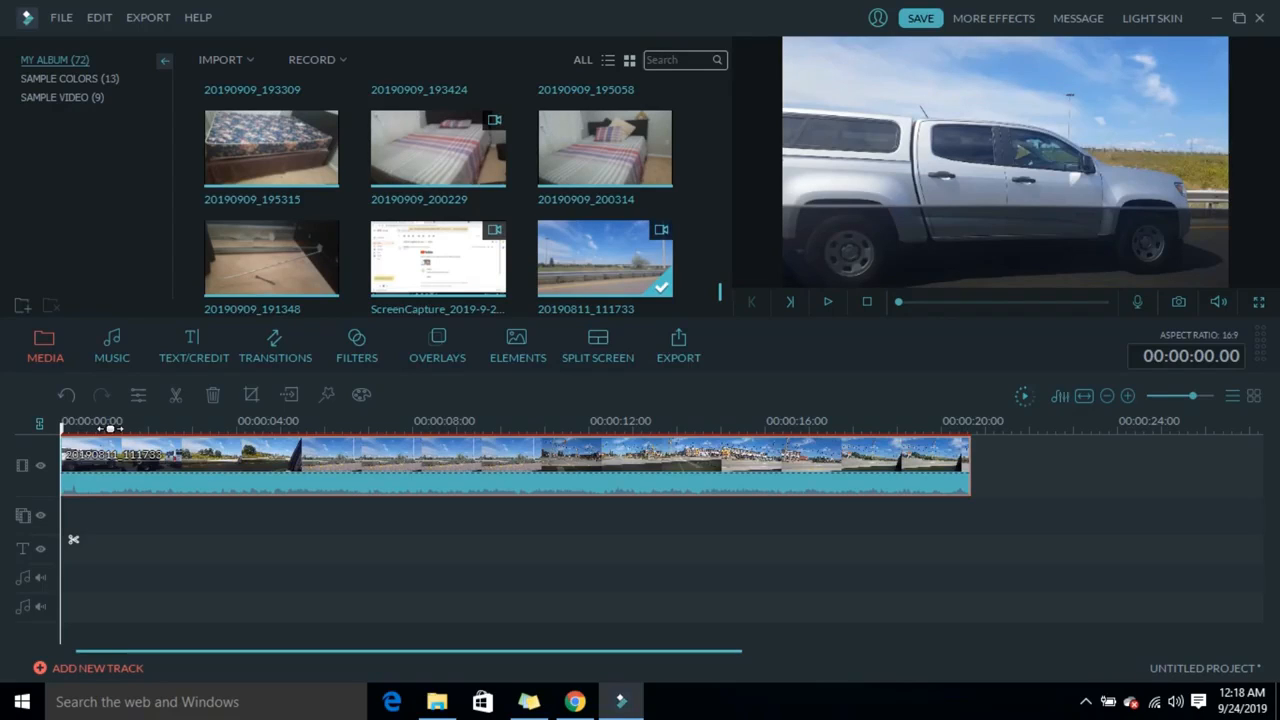
drag(110, 428, 256, 428)
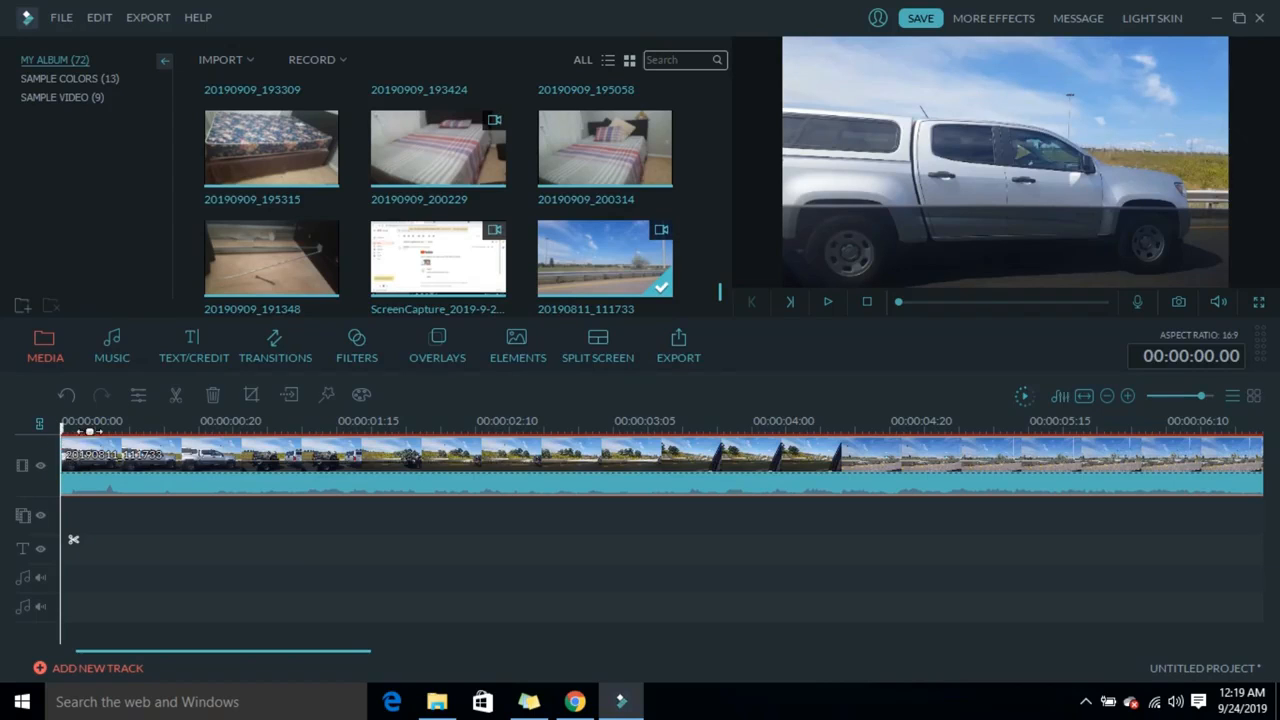
Play the timeline up to the street intersection and split the clip at 00:00:11.22.
click(828, 303)
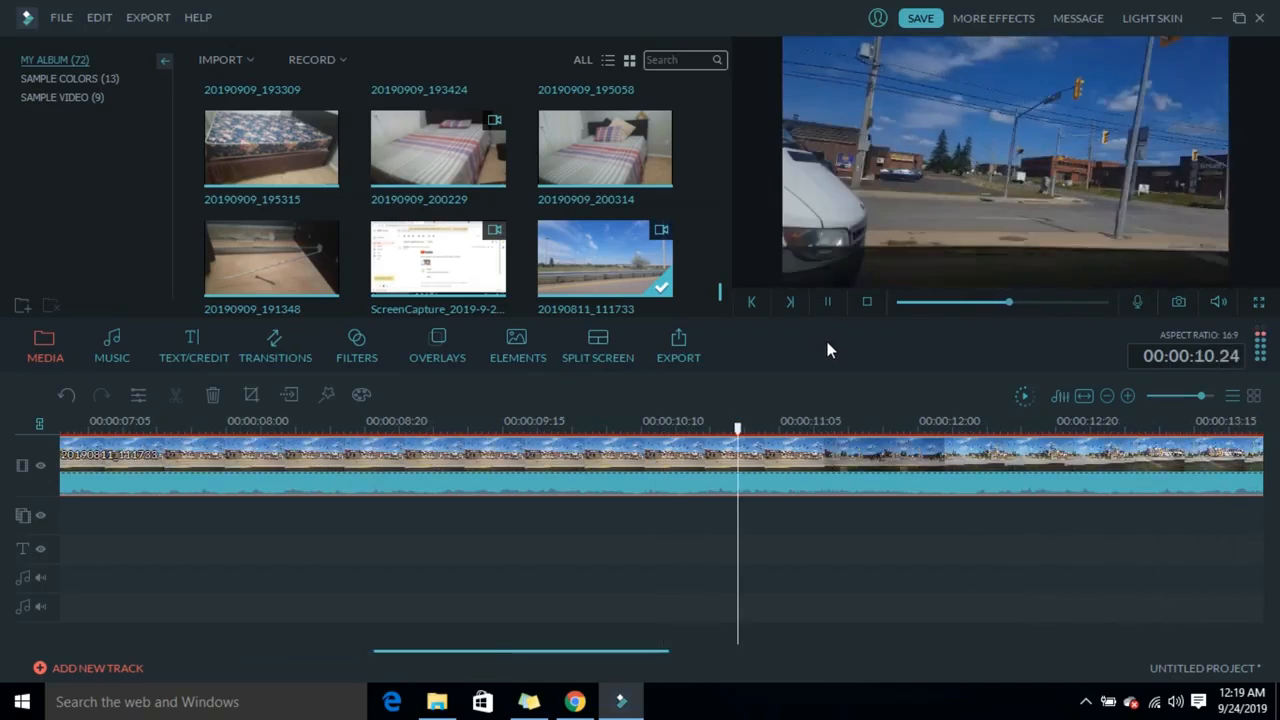
click(827, 301)
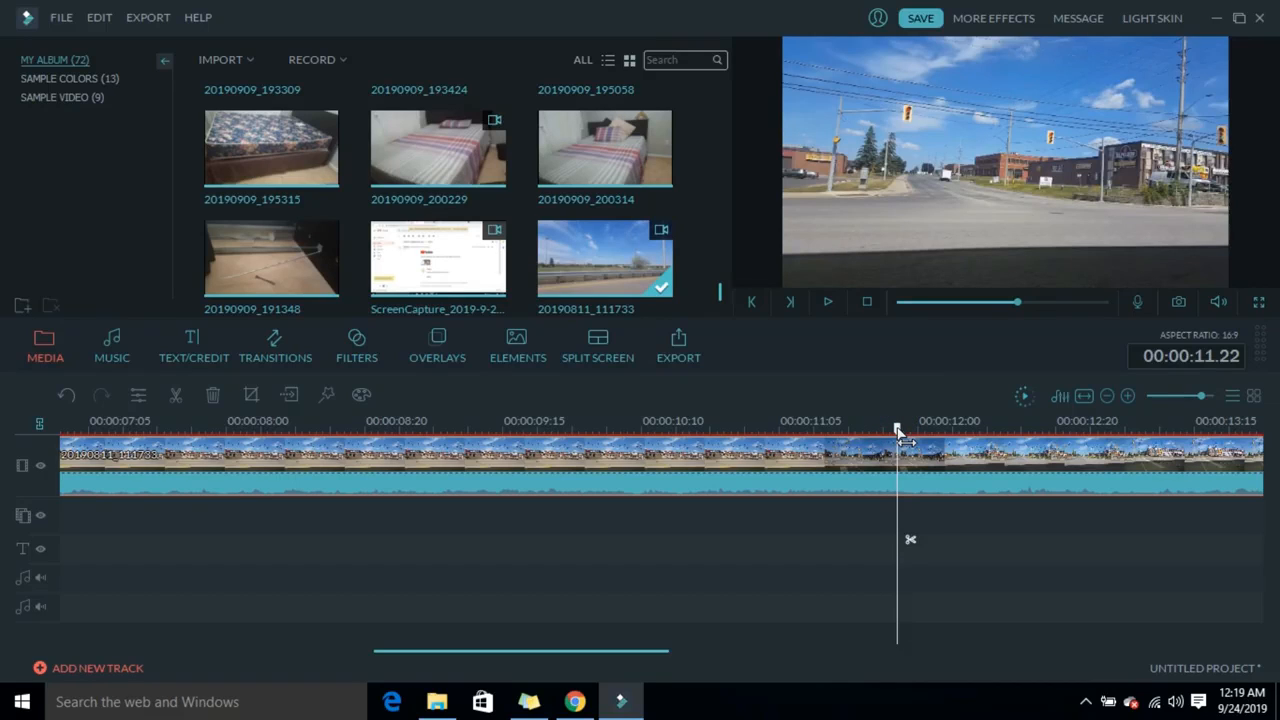
click(912, 541)
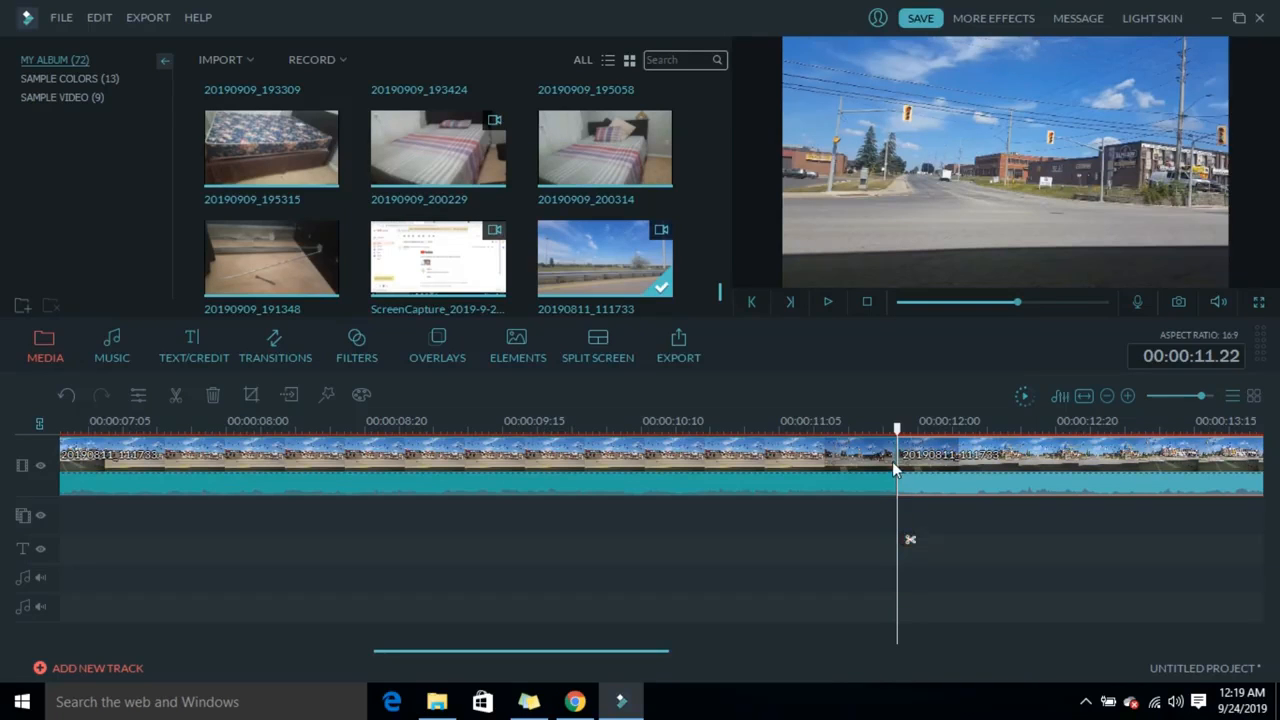
Select the first segment and split it at 00:00:06.06, at the start of the unwanted section.
drag(898, 429, 876, 437)
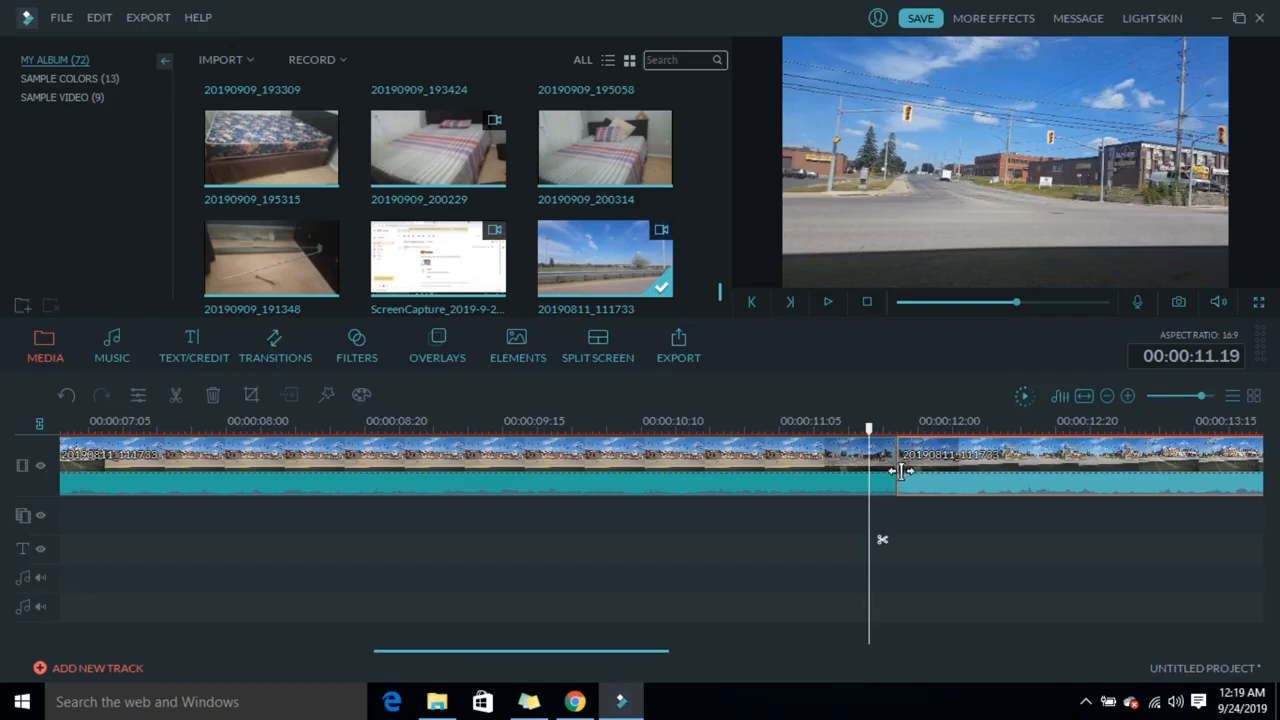
click(793, 468)
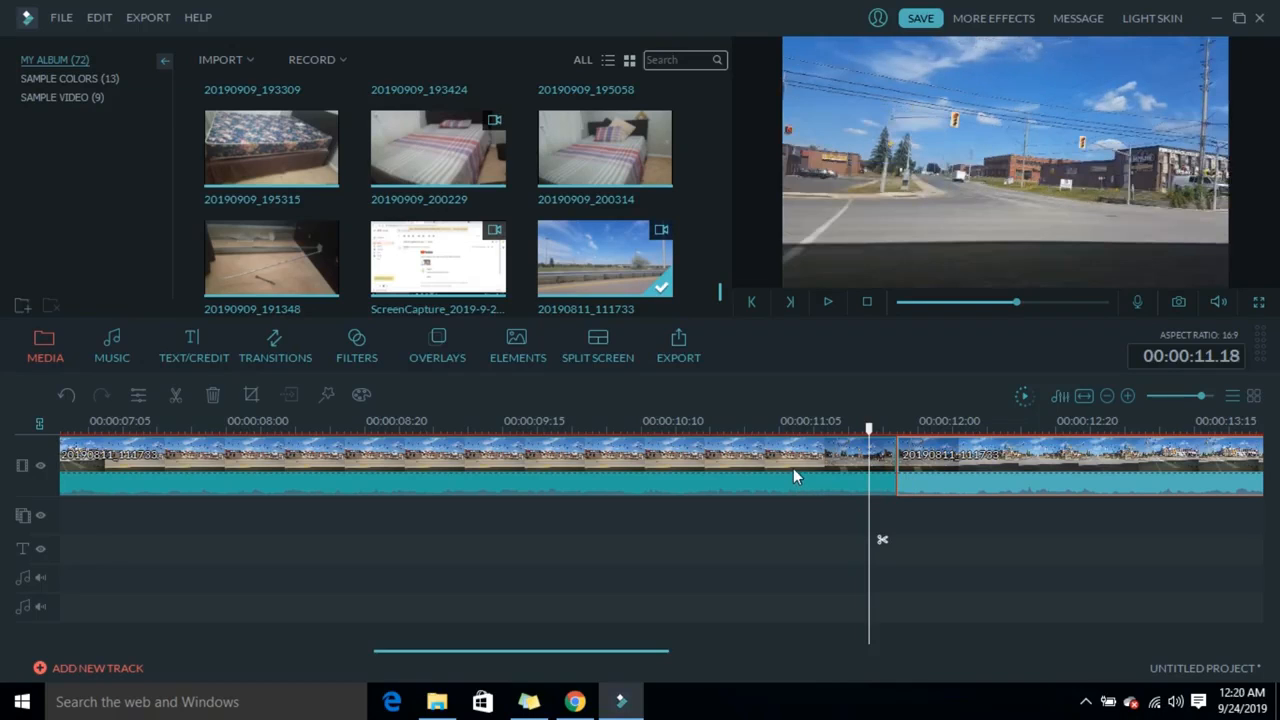
click(793, 468)
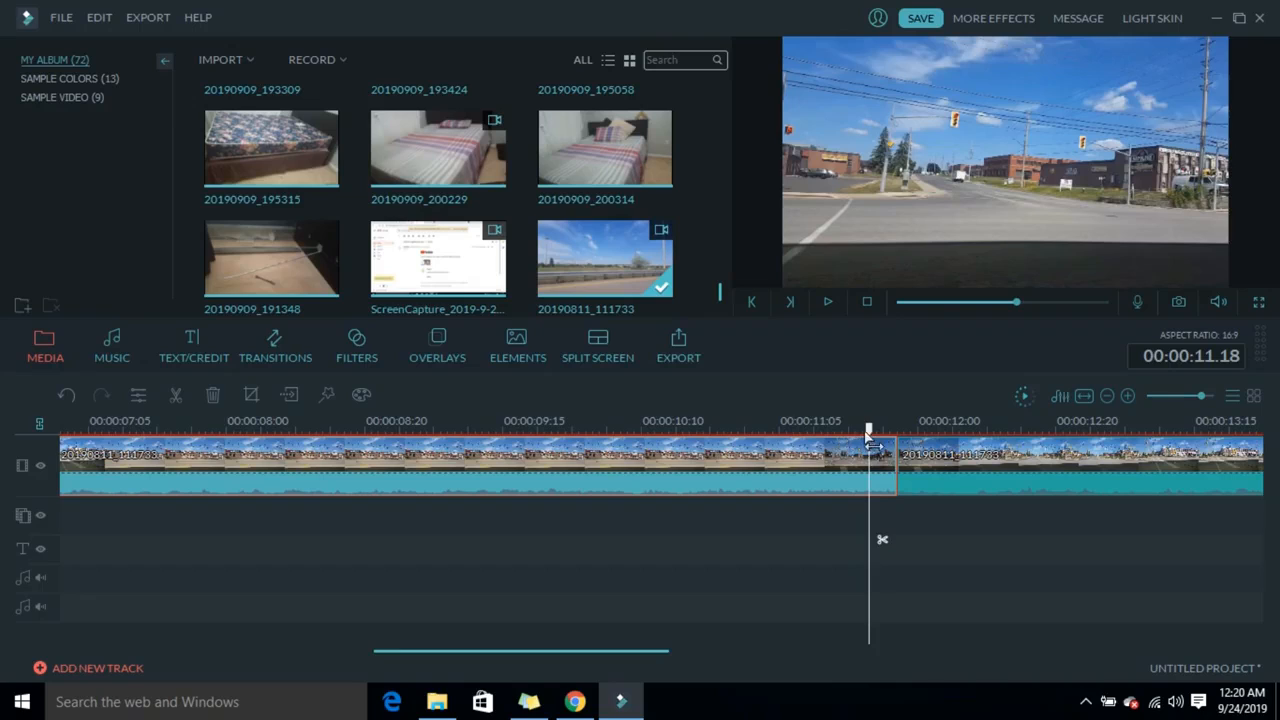
drag(870, 432, 167, 499)
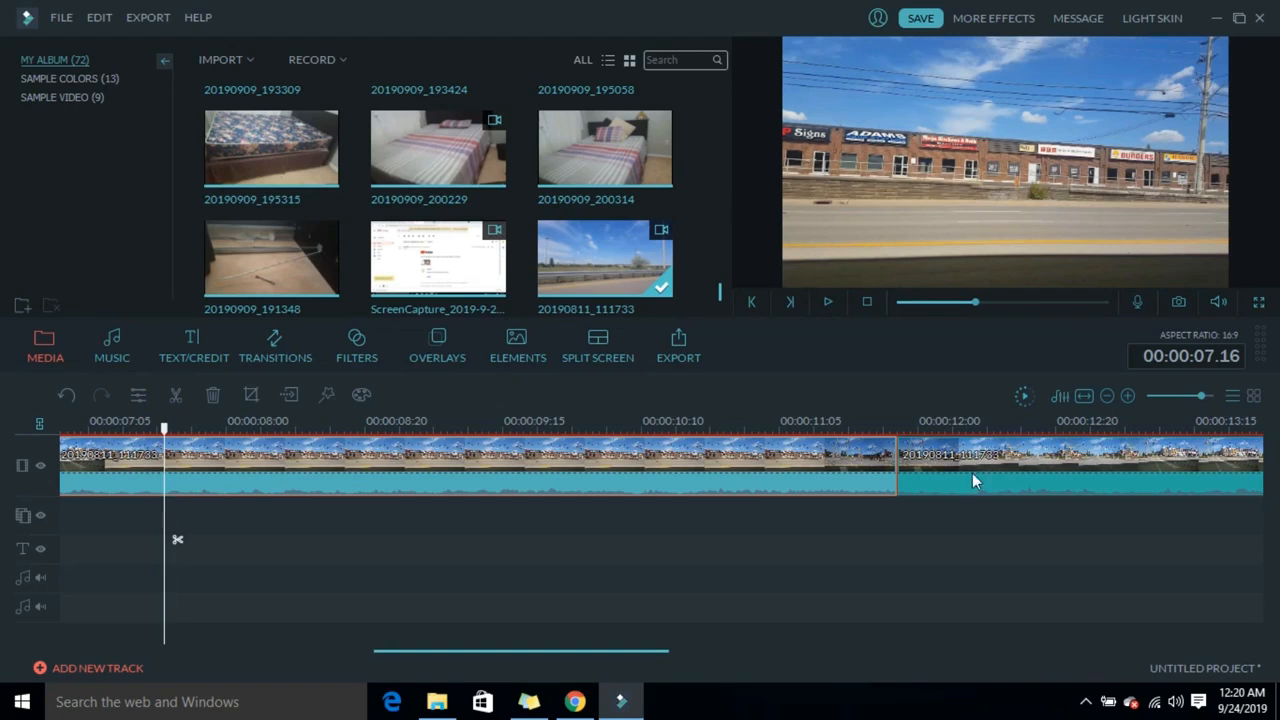
drag(659, 657, 523, 674)
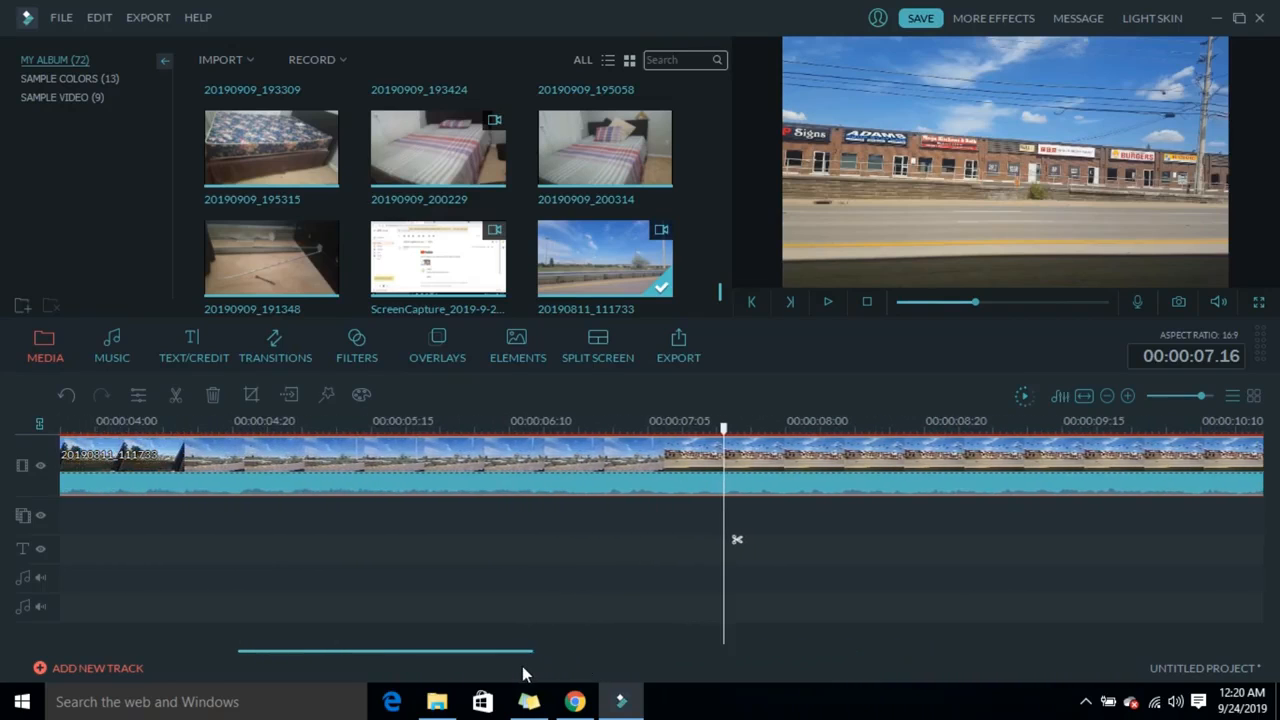
drag(724, 430, 491, 451)
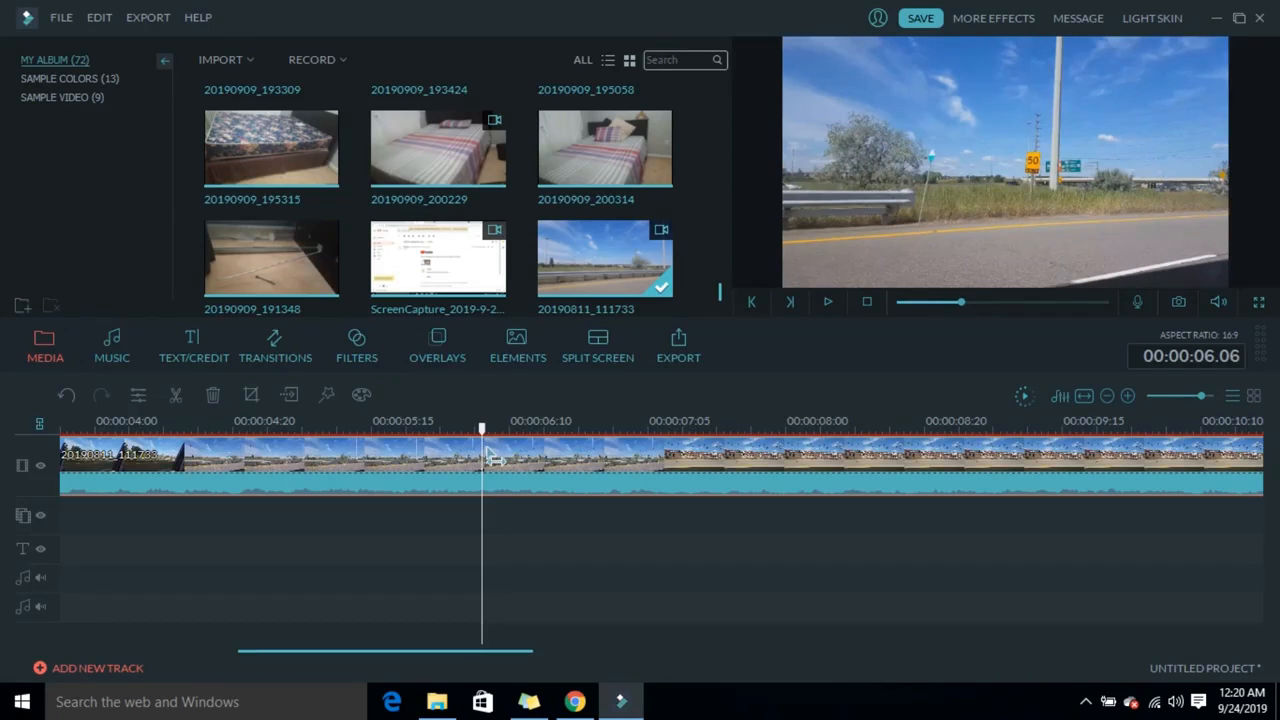
click(497, 542)
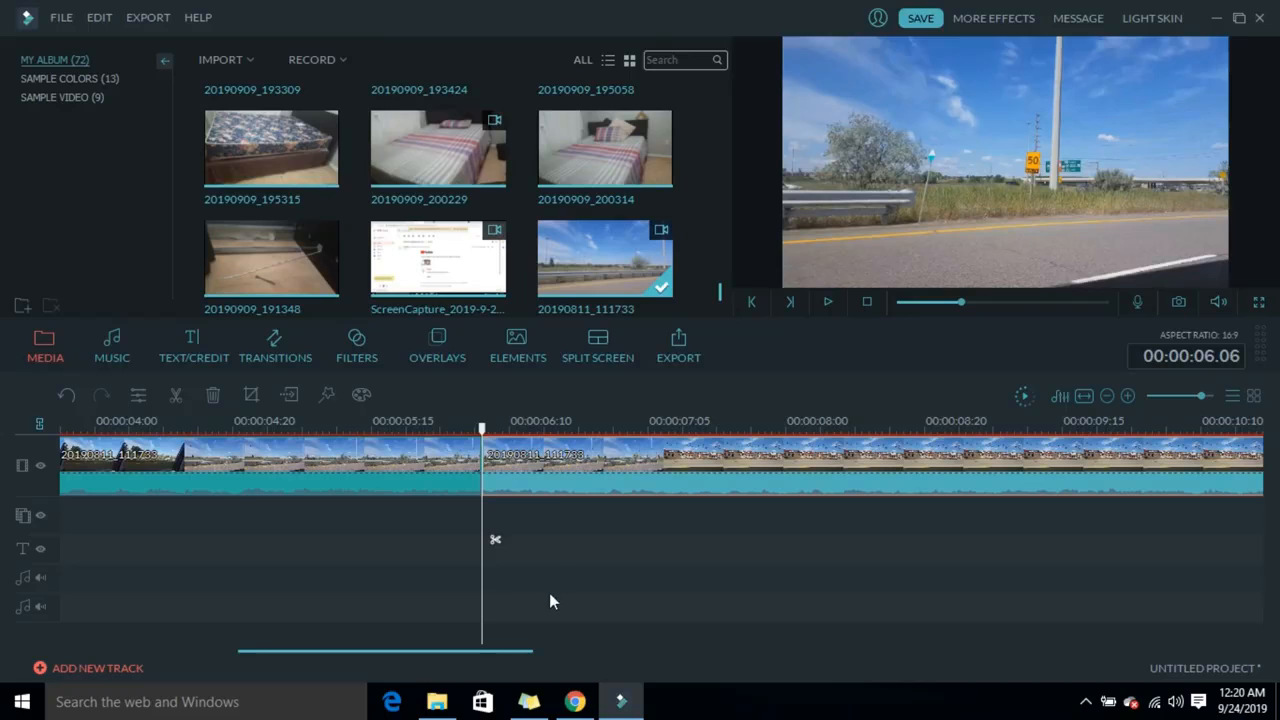
Delete the middle segment between the two splits, from 00:00:06.06 to 00:00:11.22.
drag(505, 657, 582, 650)
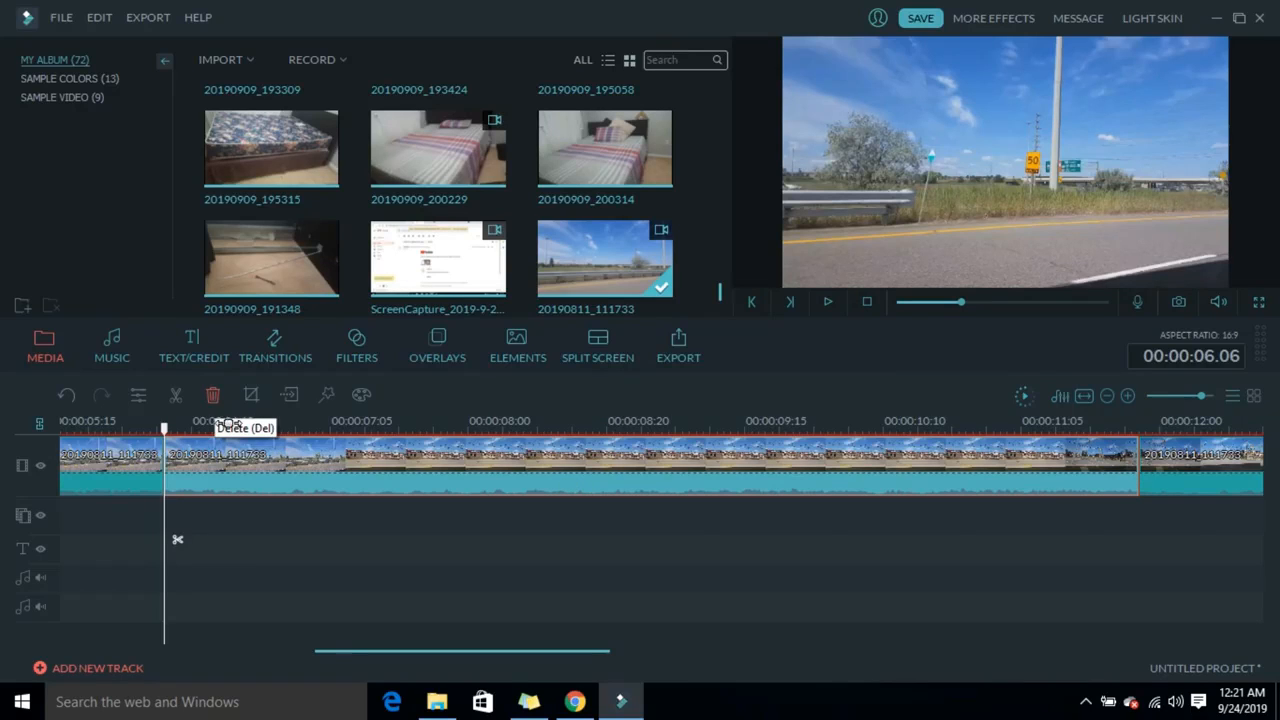
right_click(264, 470)
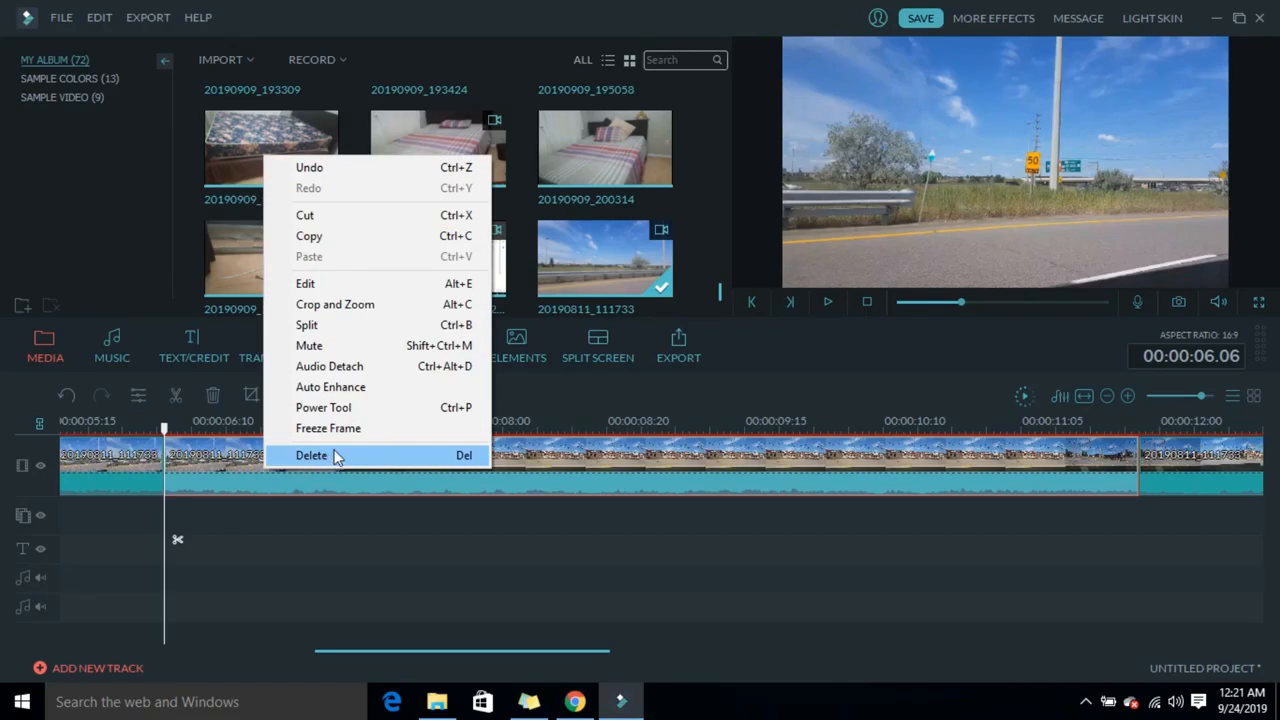
click(239, 476)
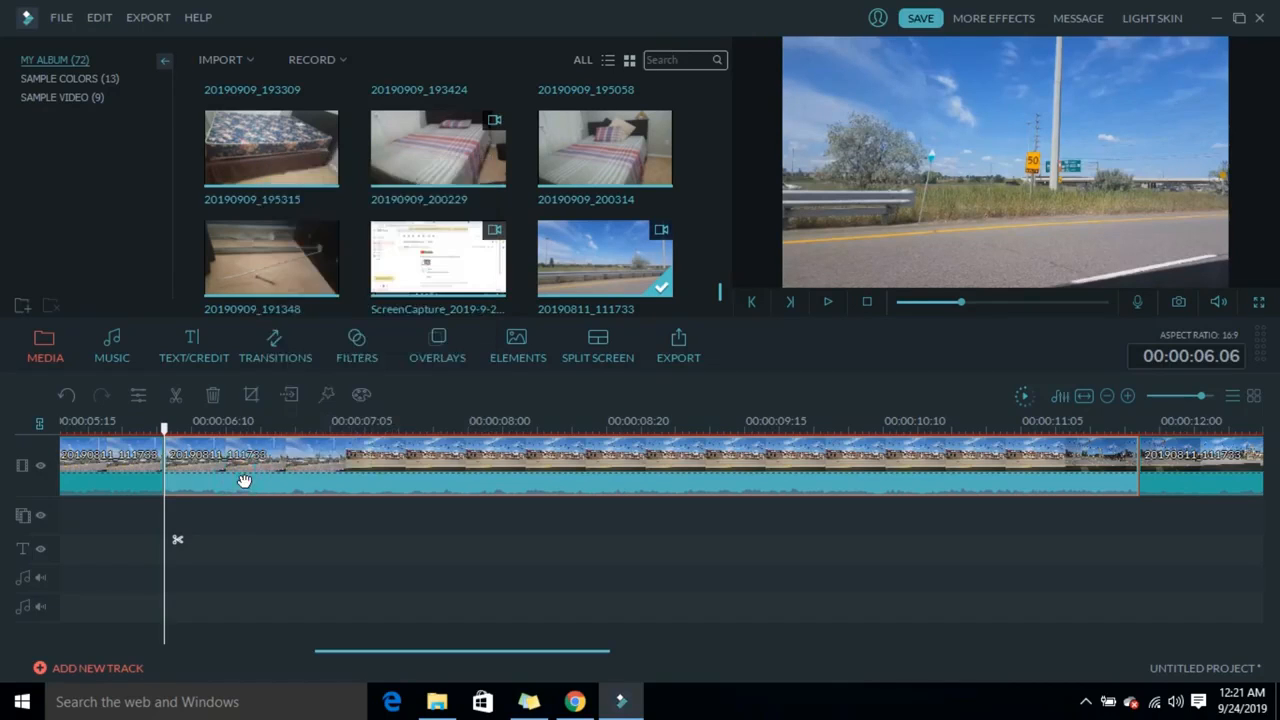
click(213, 396)
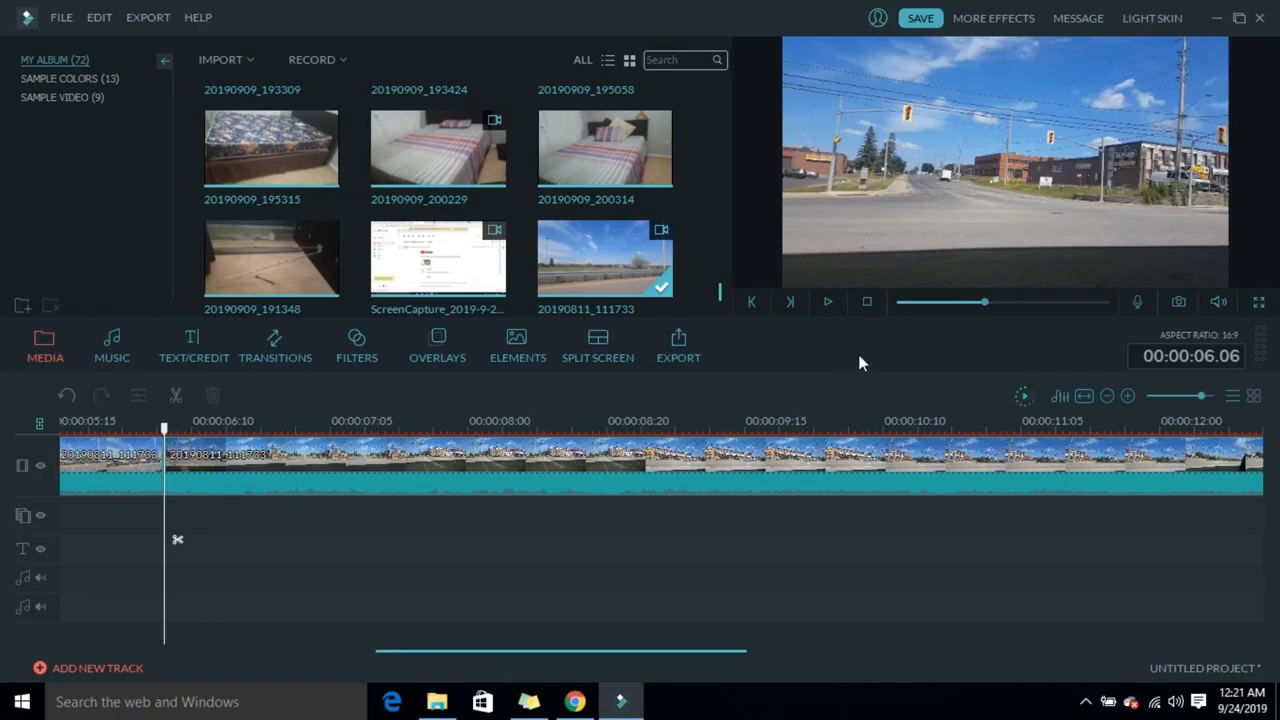
Play the edited timeline from the beginning through the cut to review the join between the two clips.
click(868, 303)
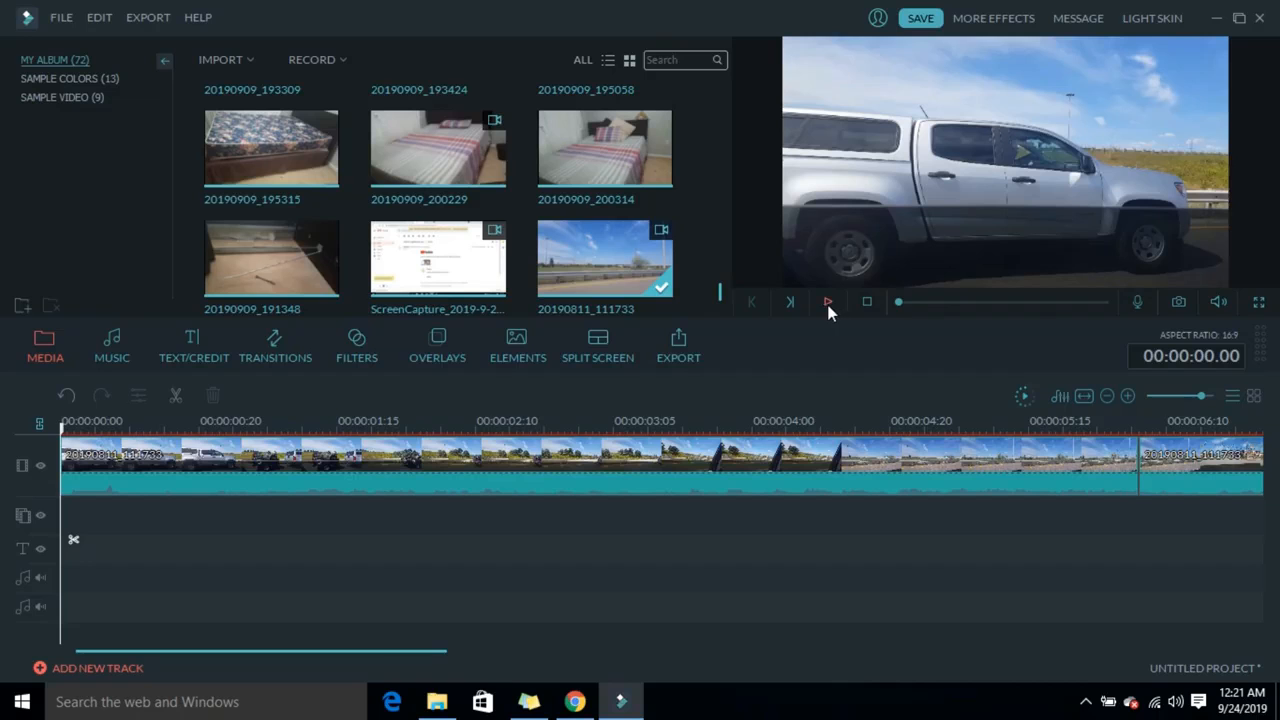
click(828, 305)
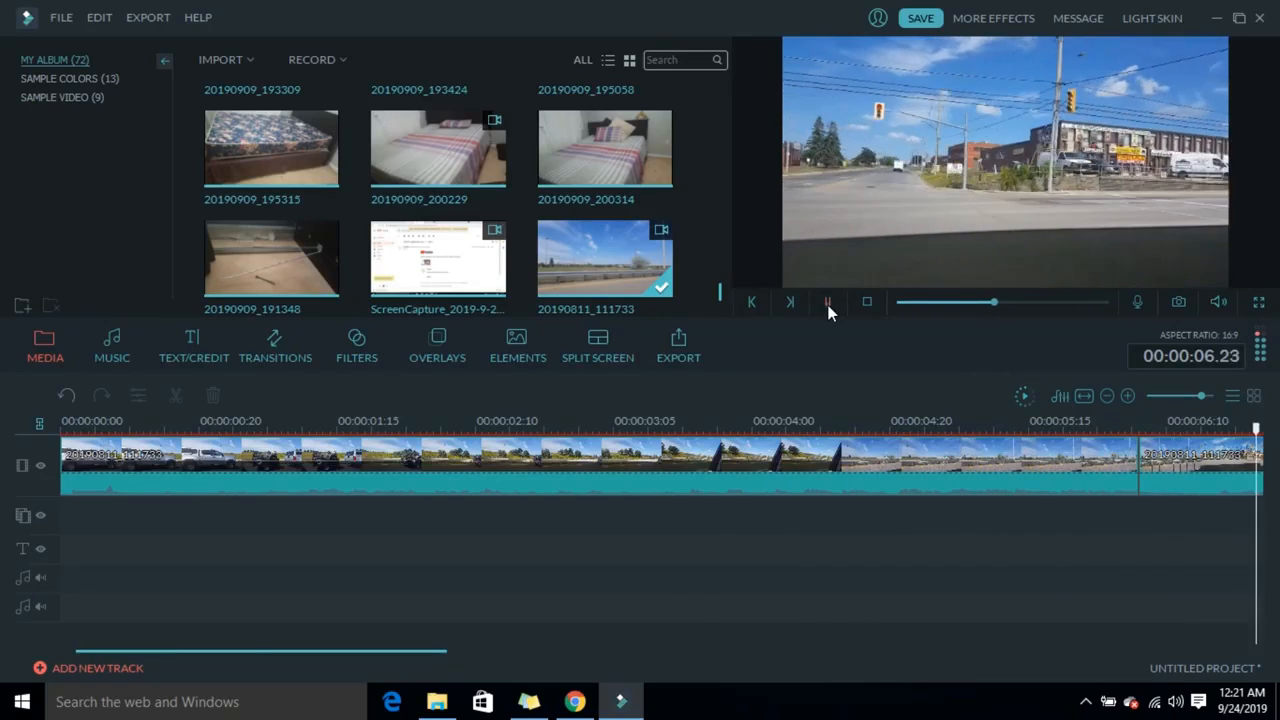
click(828, 304)
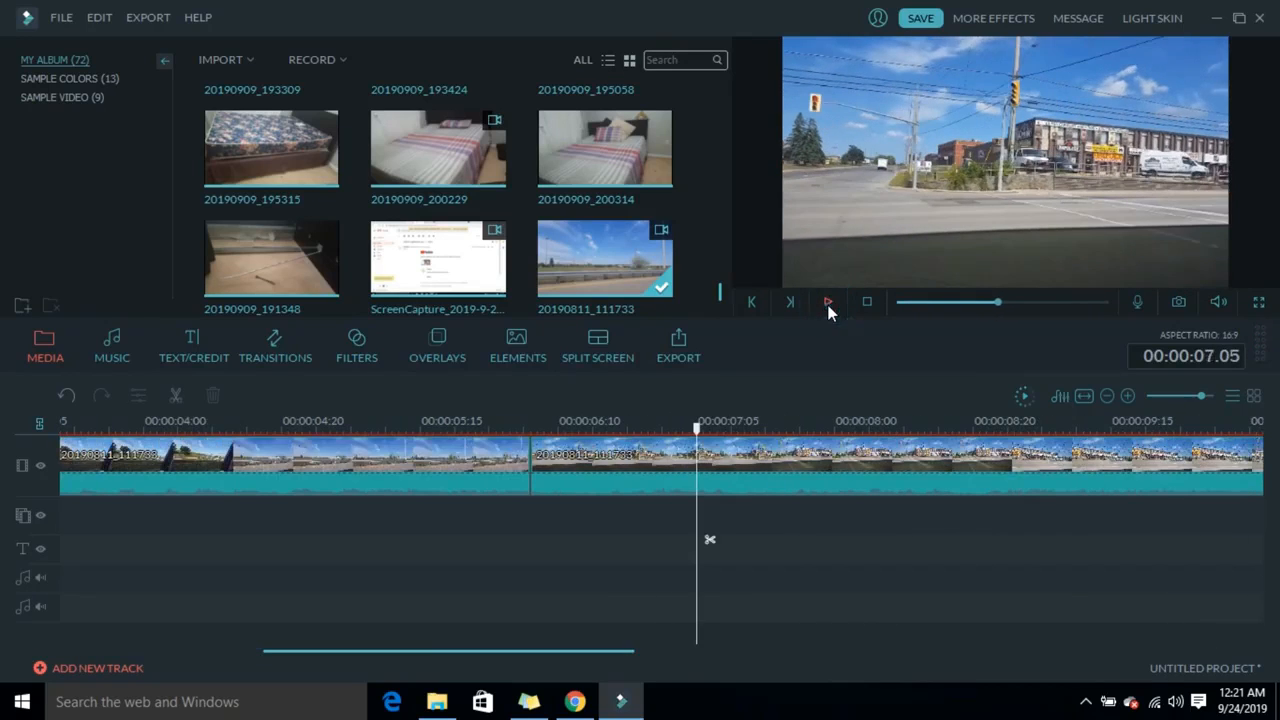
Scrub back to the join at 00:00:06.06 and inspect the frames on either side of the cut.
click(698, 428)
drag(698, 428, 553, 432)
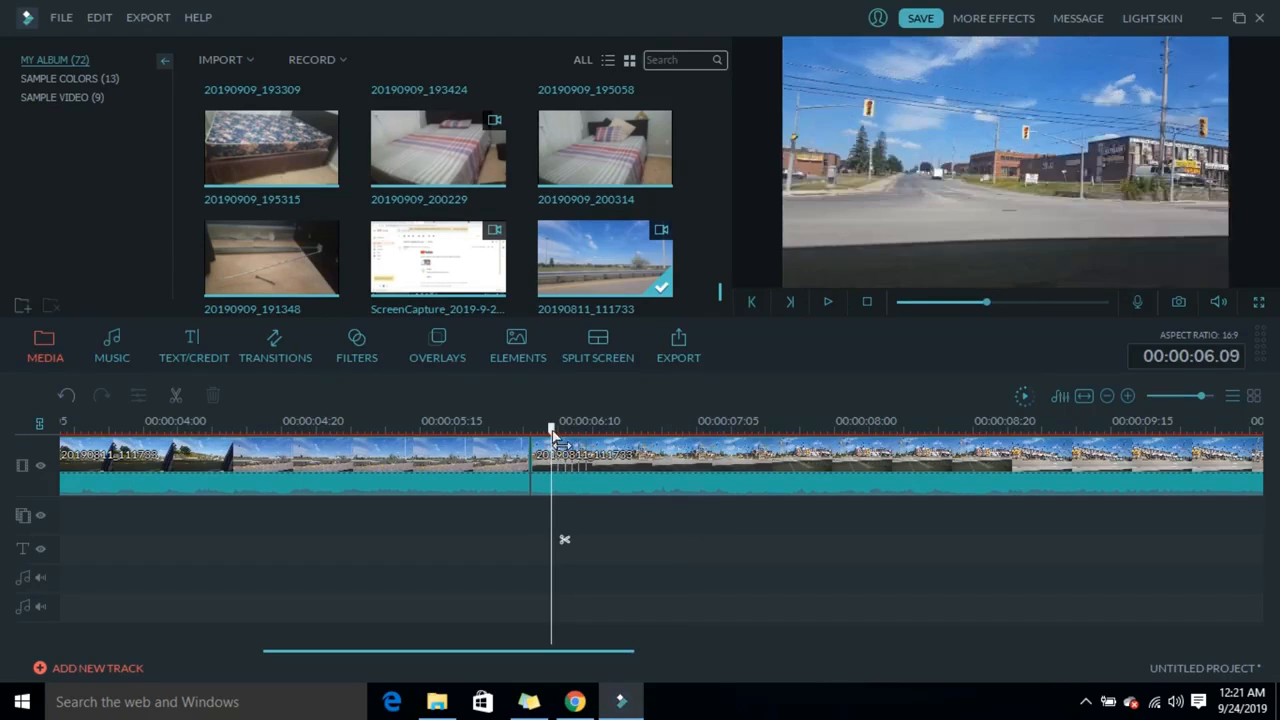
drag(553, 432, 525, 432)
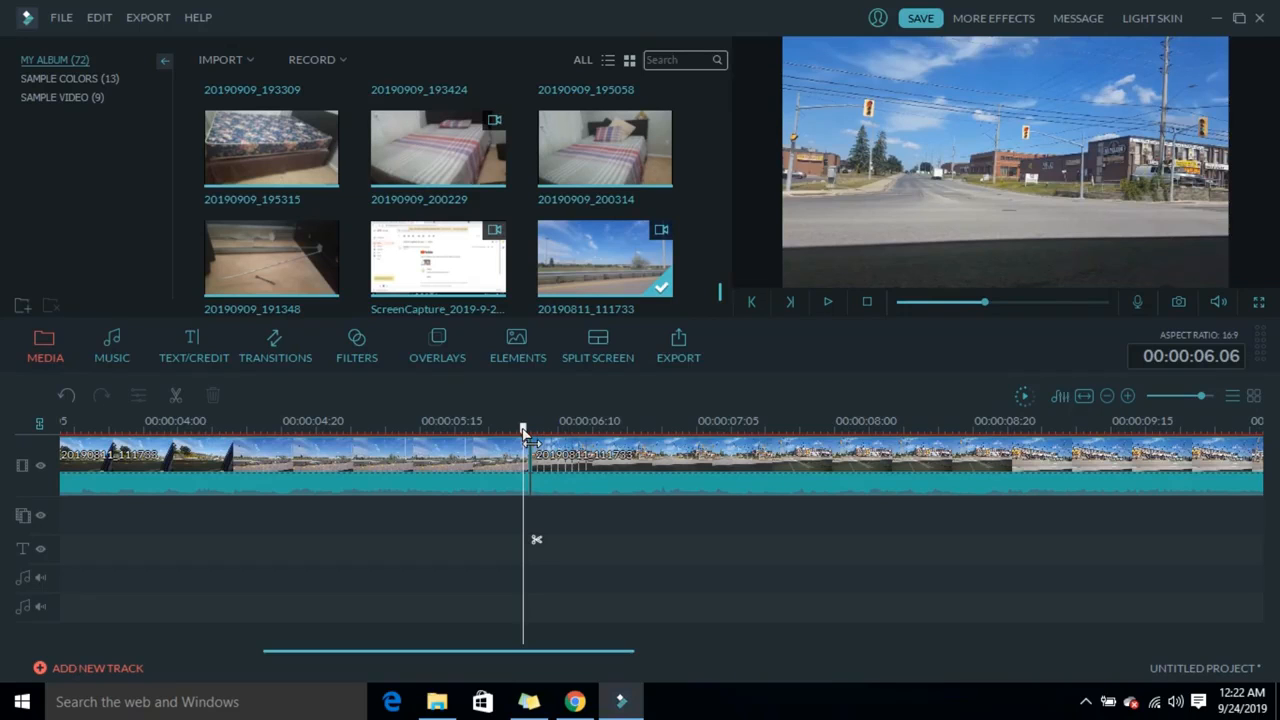
key(Left)
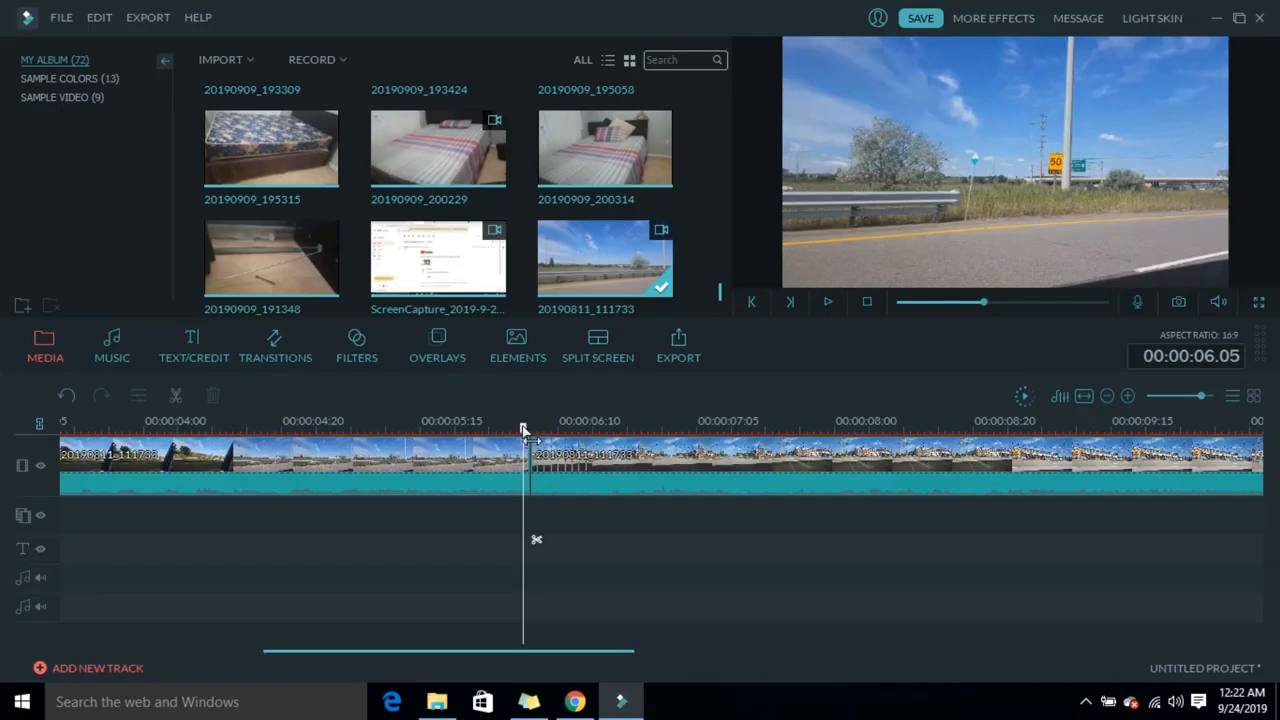
key(Right)
click(597, 469)
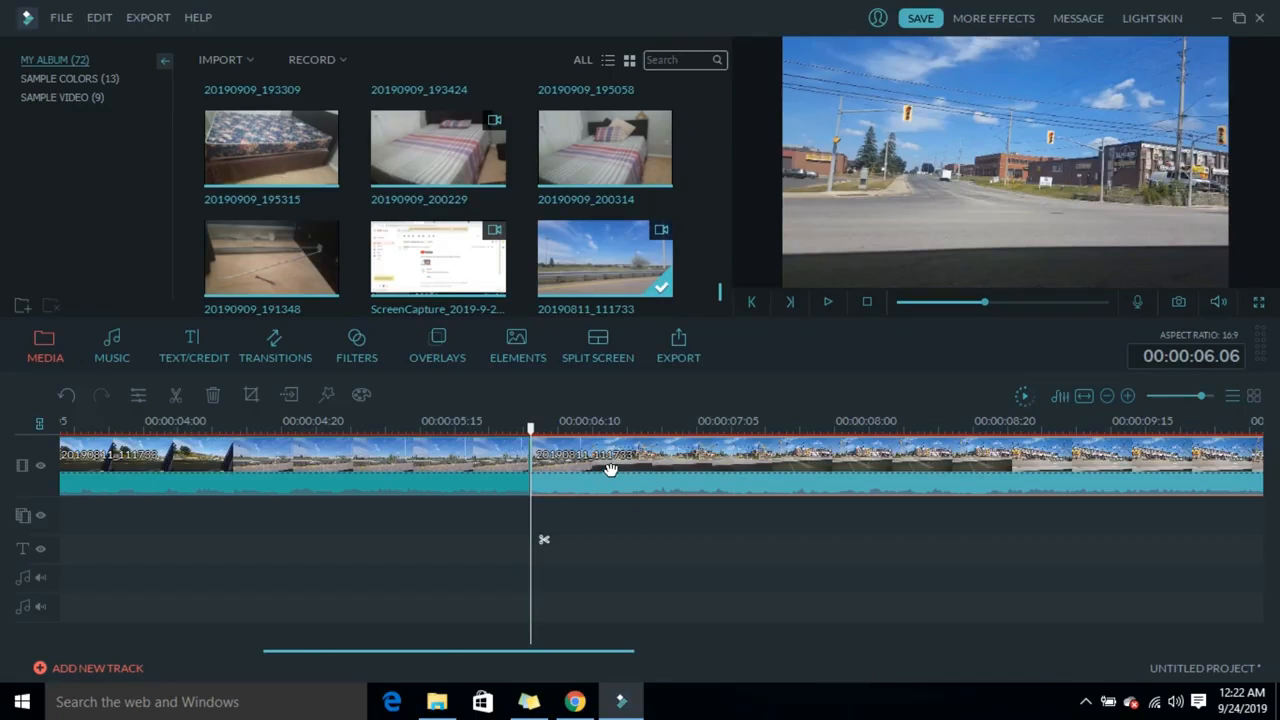
drag(531, 432, 545, 434)
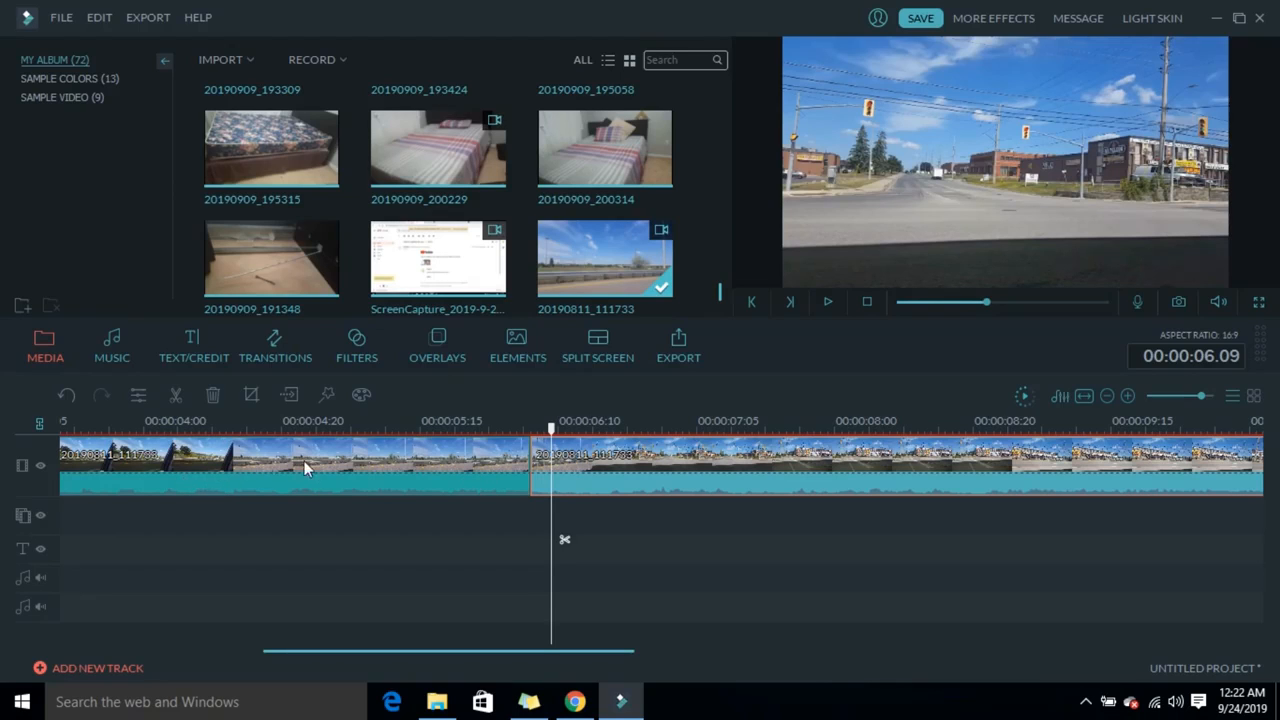
Set the playback speed of the second timeline clip to 4.900 and apply the change.
click(705, 455)
click(142, 398)
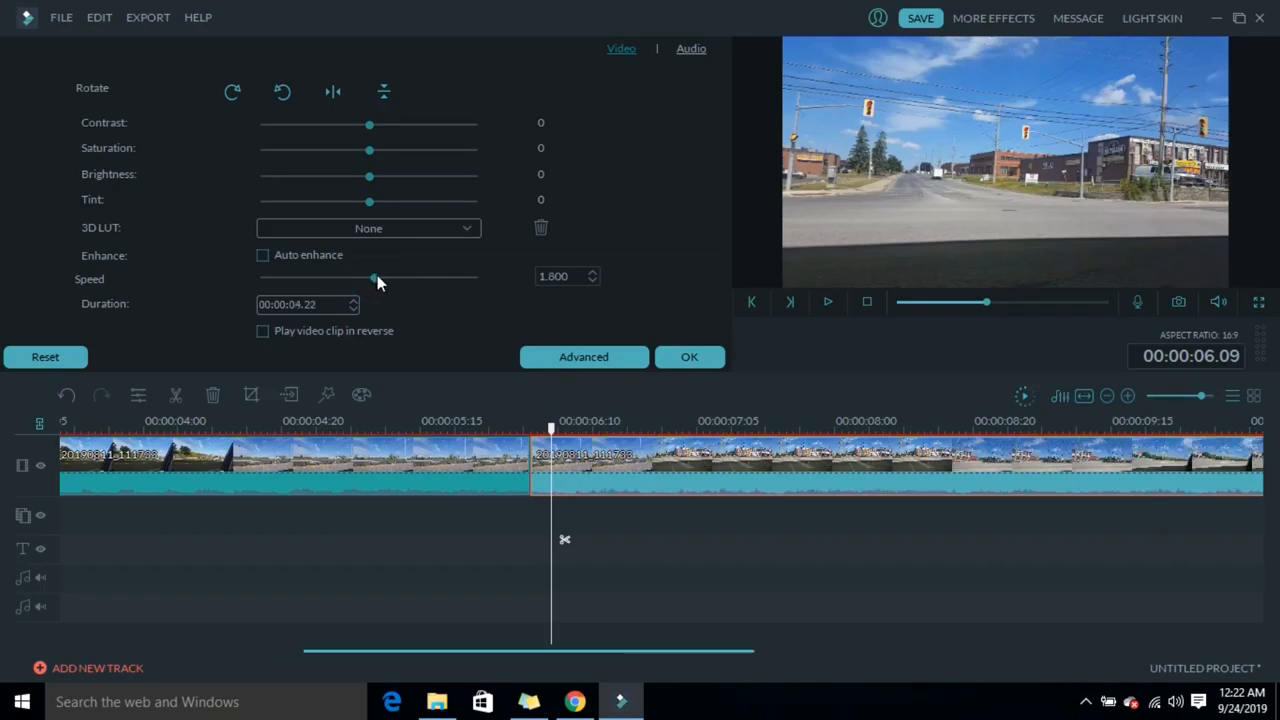
click(377, 277)
click(390, 278)
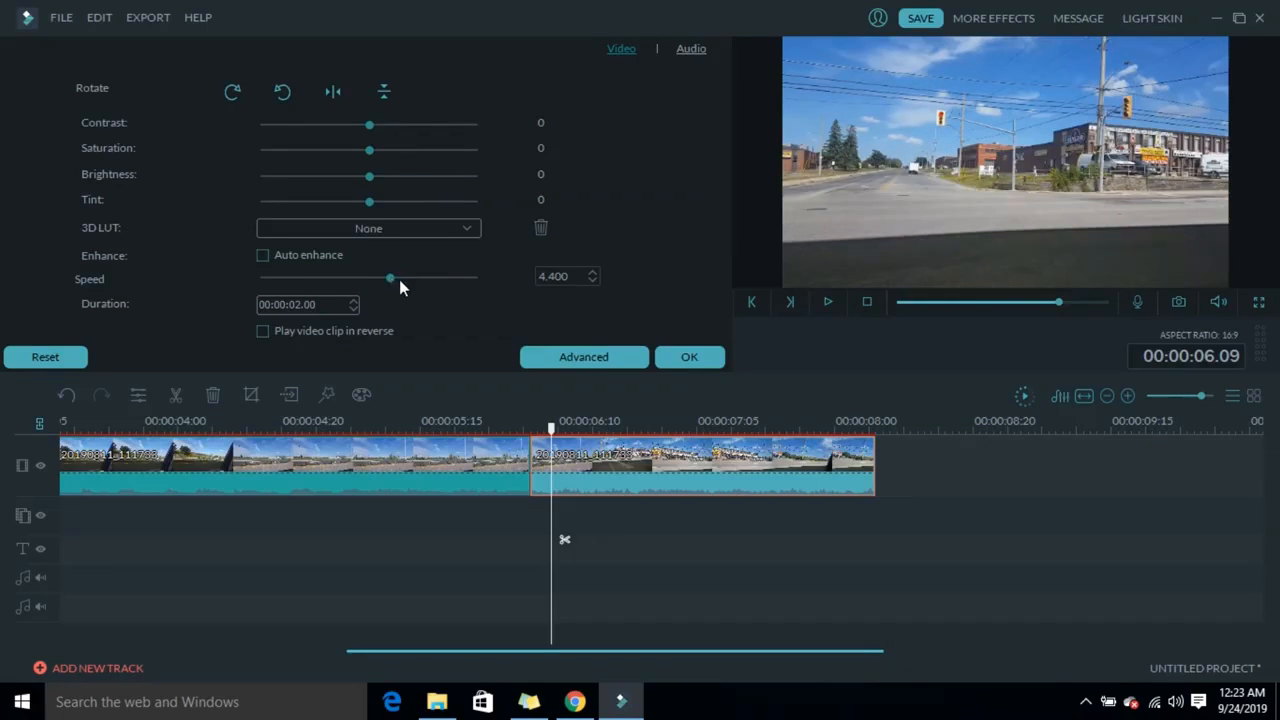
drag(391, 275, 397, 276)
drag(393, 275, 393, 275)
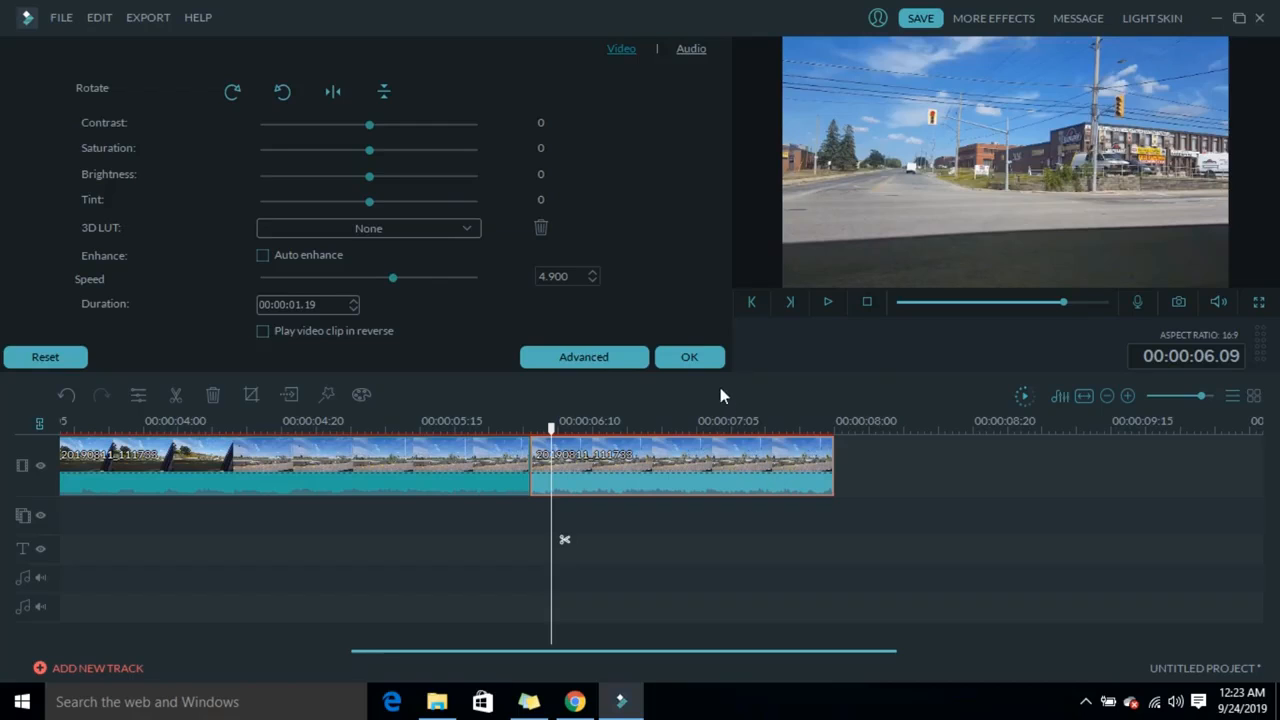
click(690, 357)
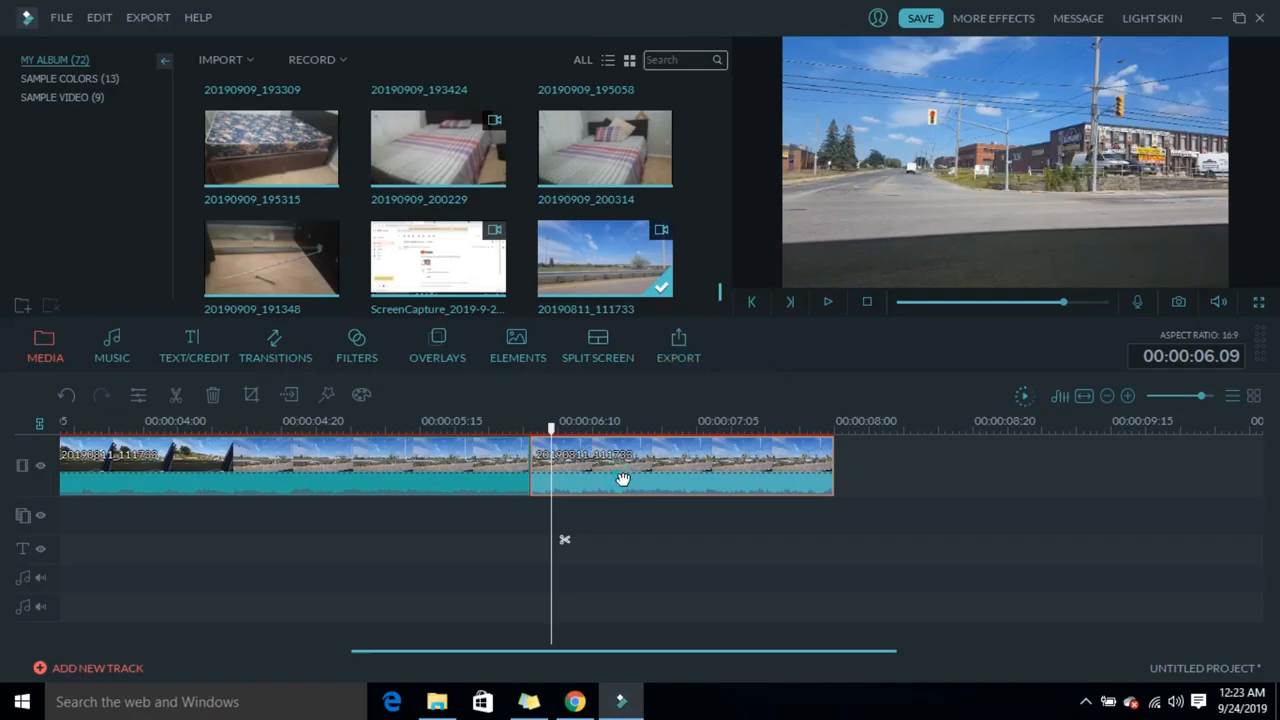
Play the sped-up second clip to check its pace, and return the playhead to 00:00:03.13 in the first clip.
click(829, 302)
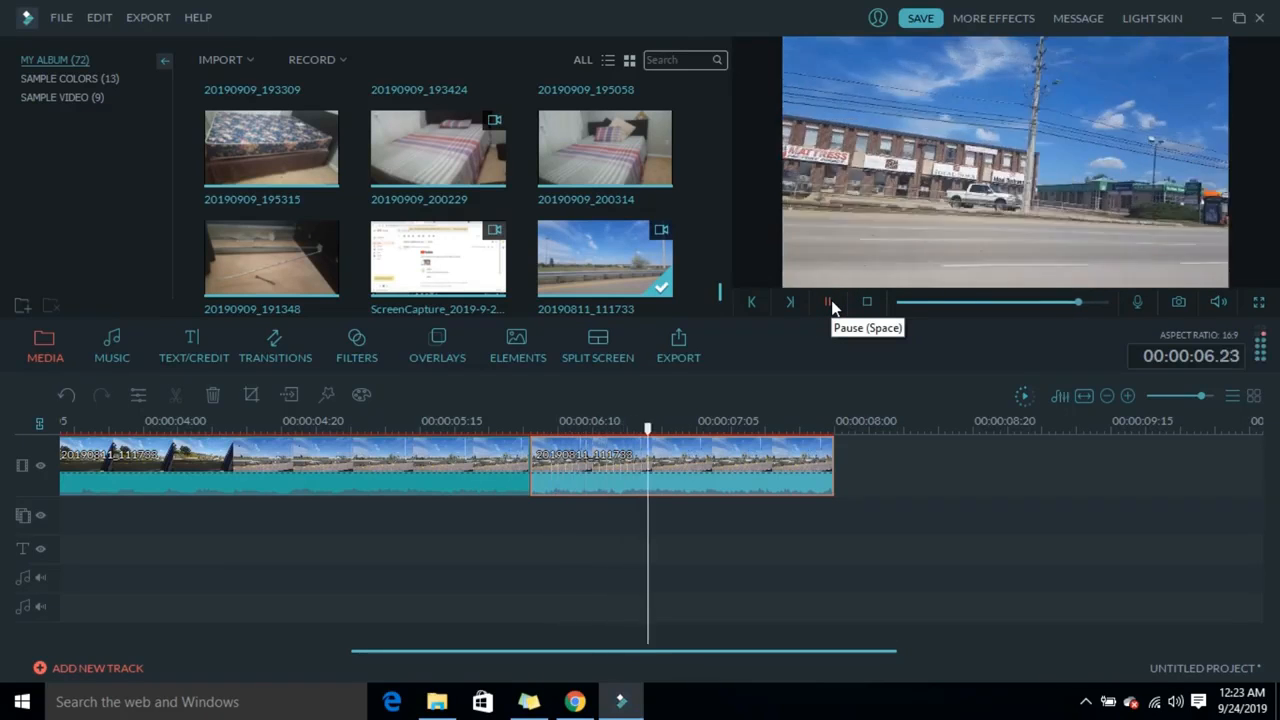
click(831, 301)
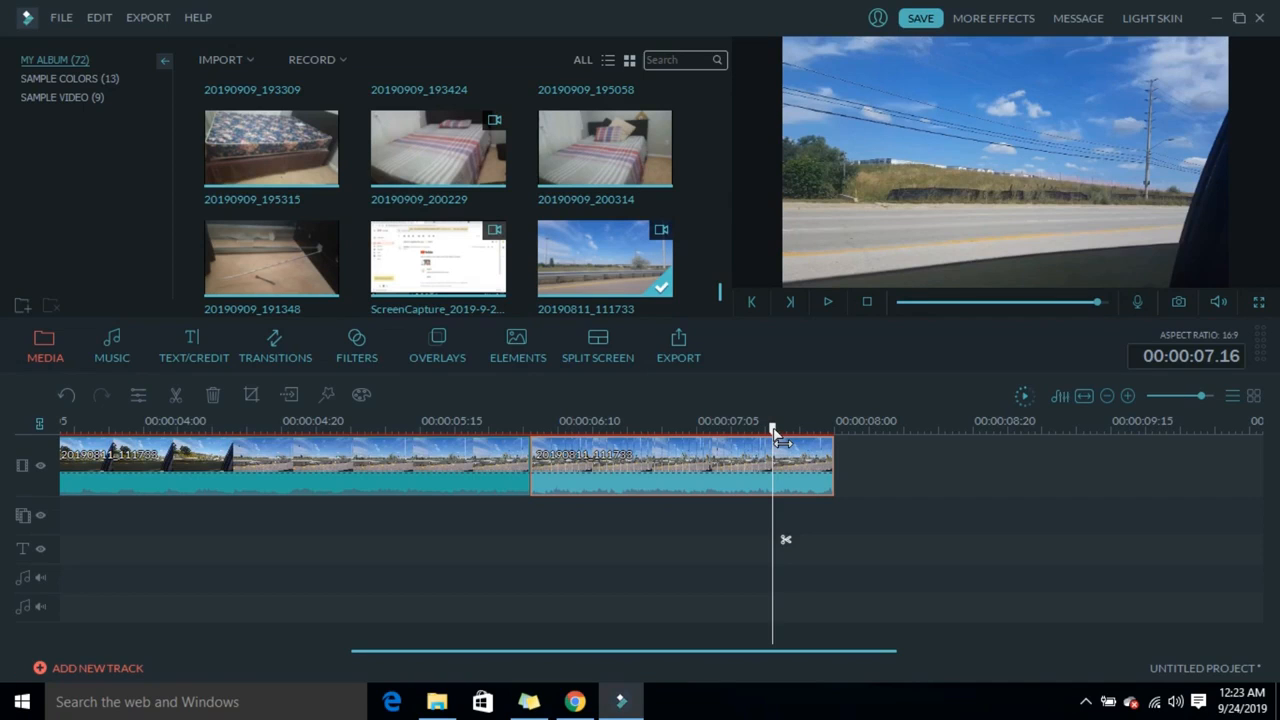
drag(773, 432, 61, 457)
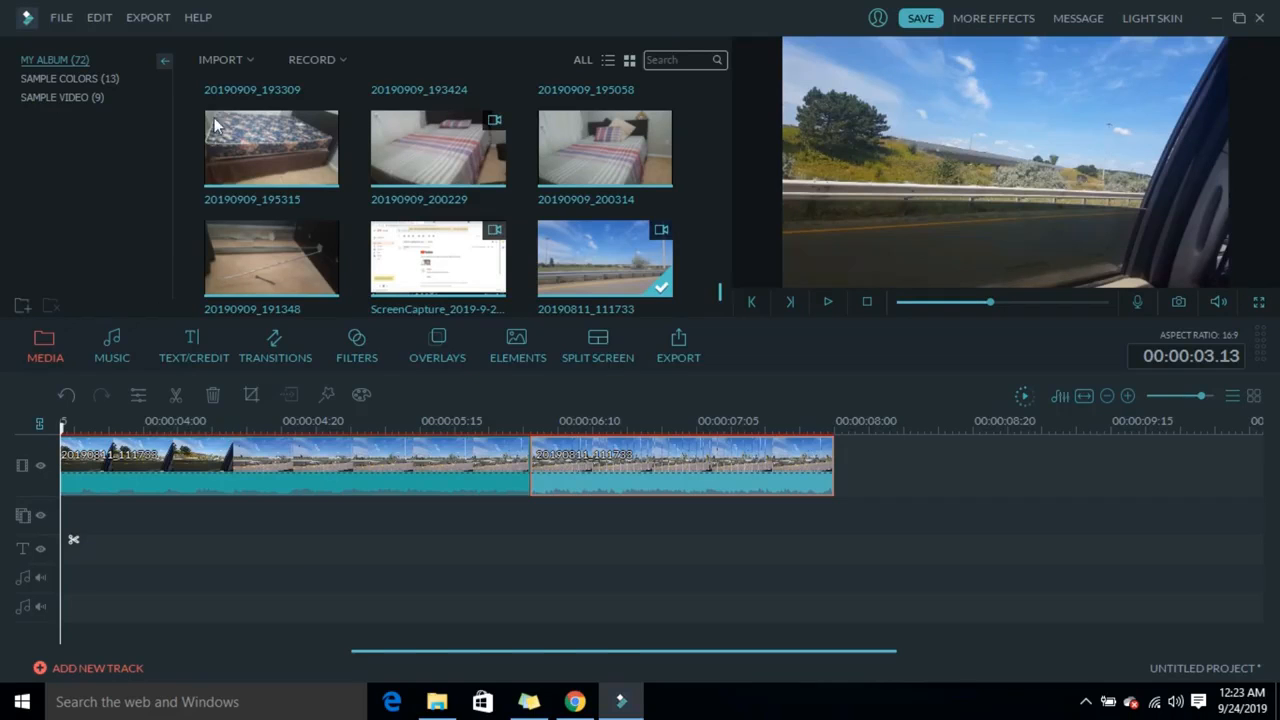
click(225, 64)
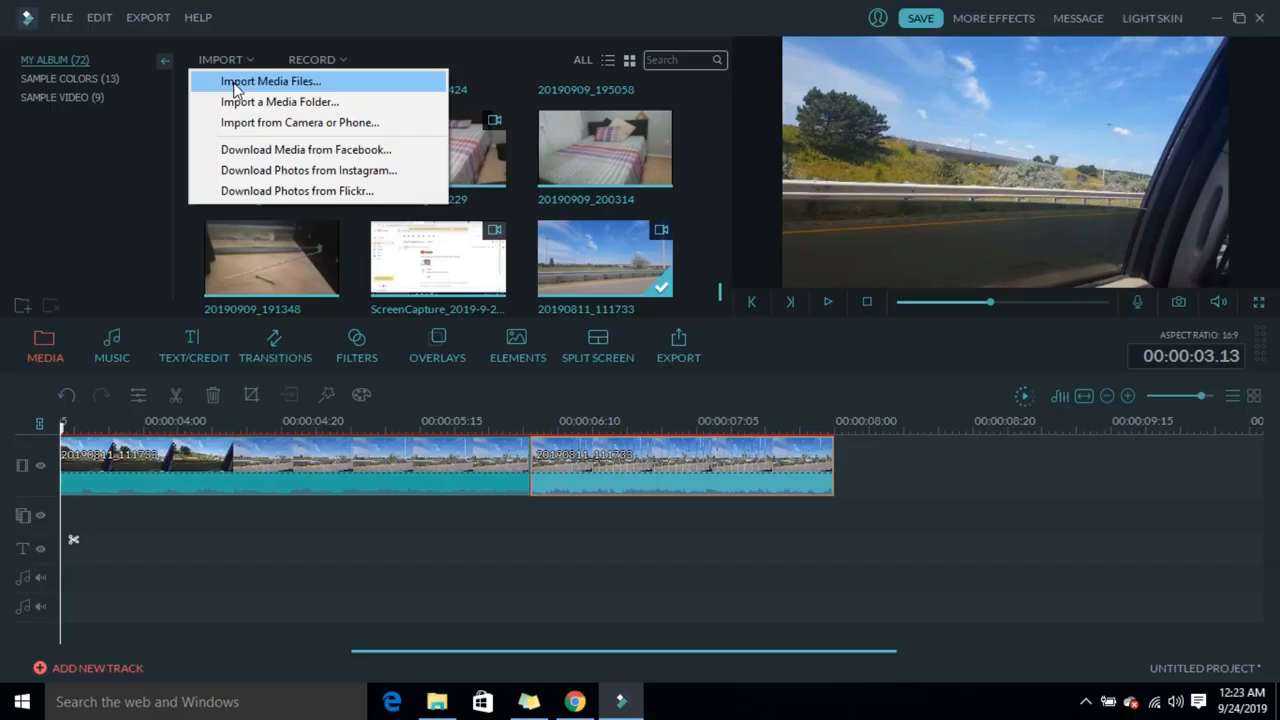
click(139, 227)
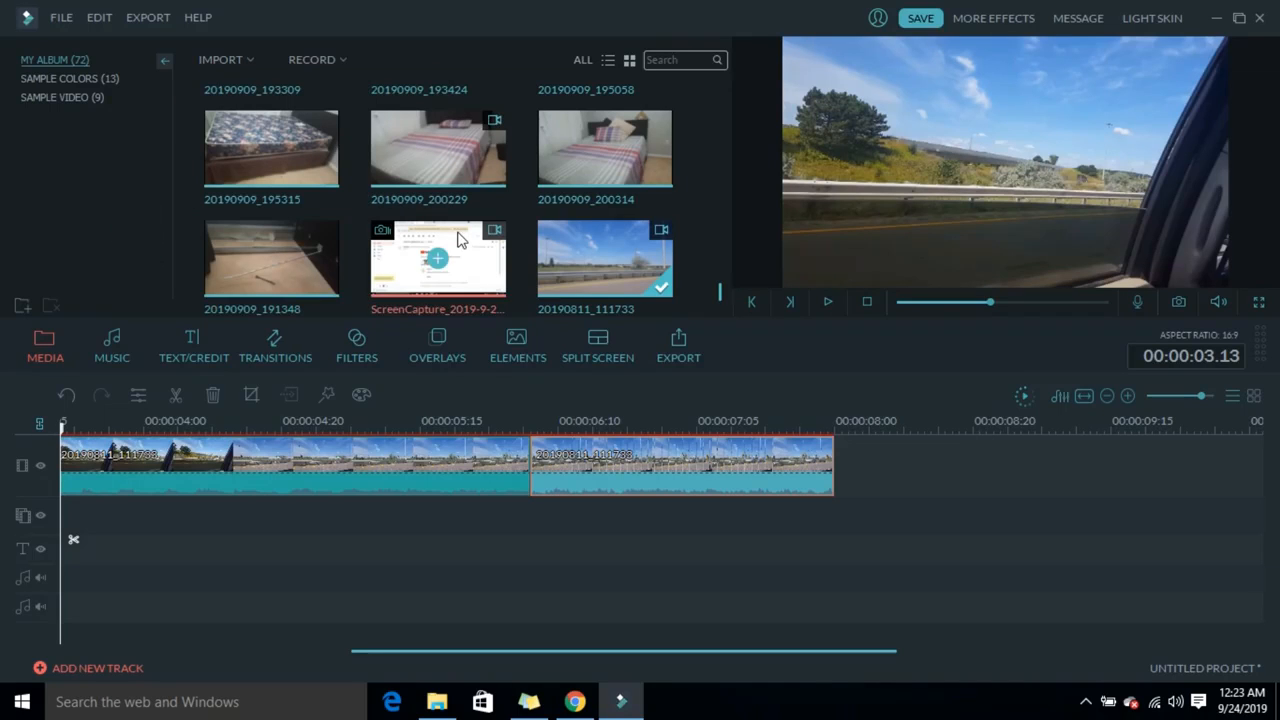
click(605, 262)
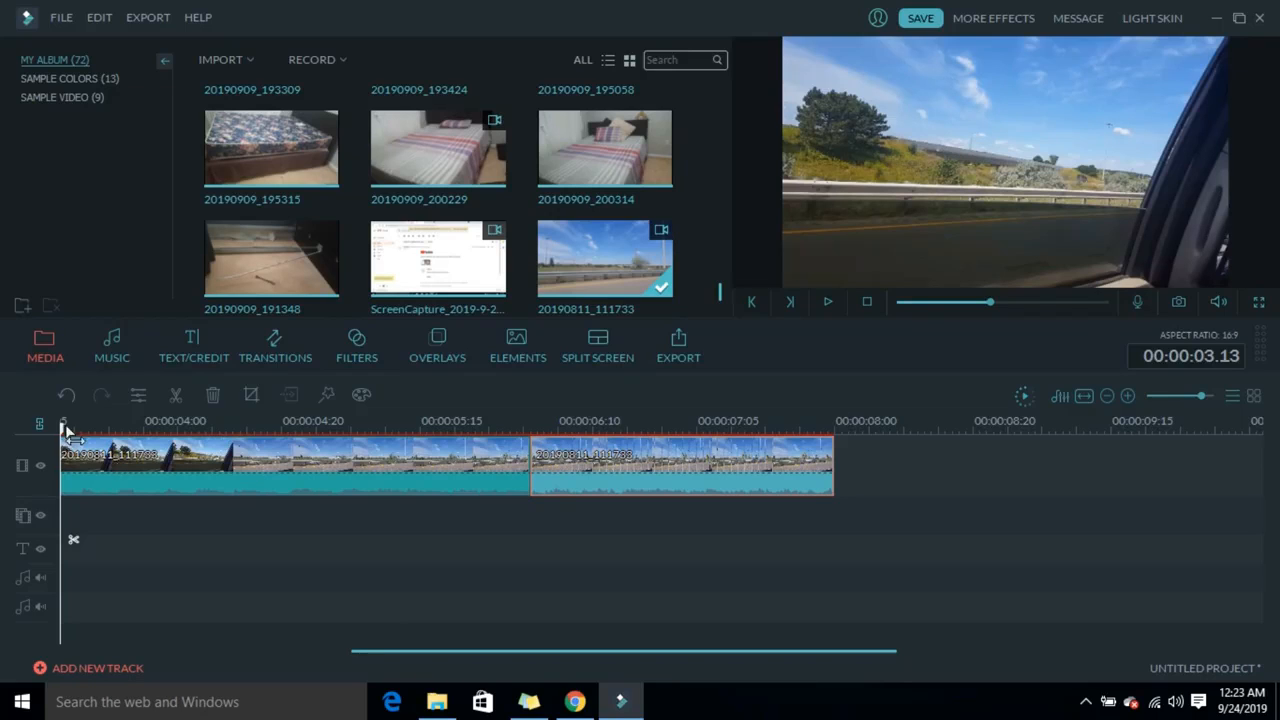
Scrub through the first clip to 00:00:05.23 and select the two timeline clips in turn, ending on the second.
drag(64, 430, 296, 425)
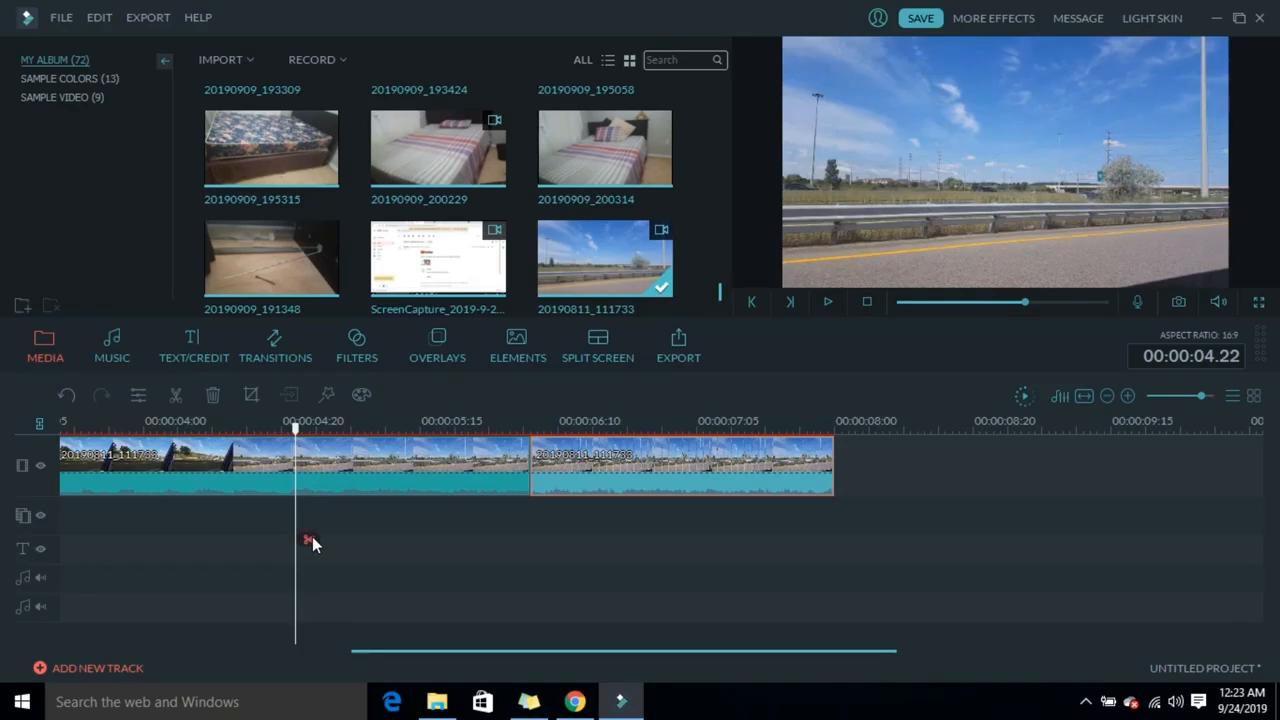
drag(296, 430, 476, 430)
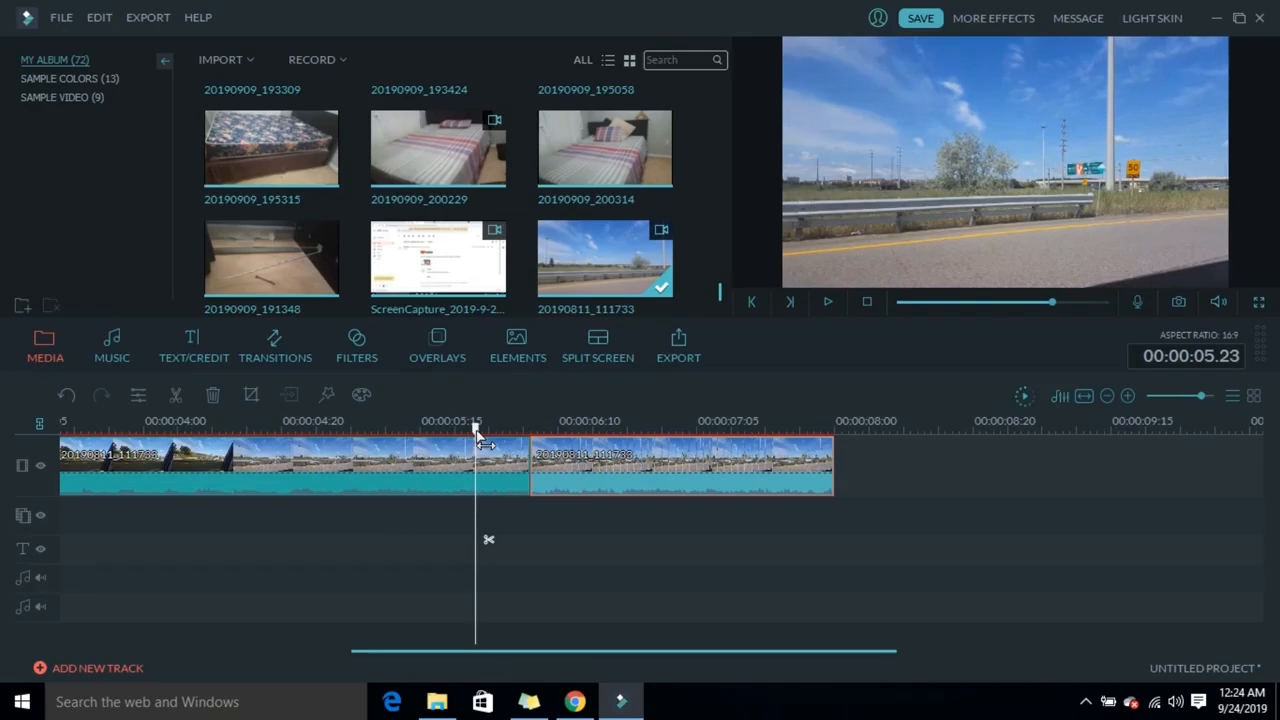
click(422, 478)
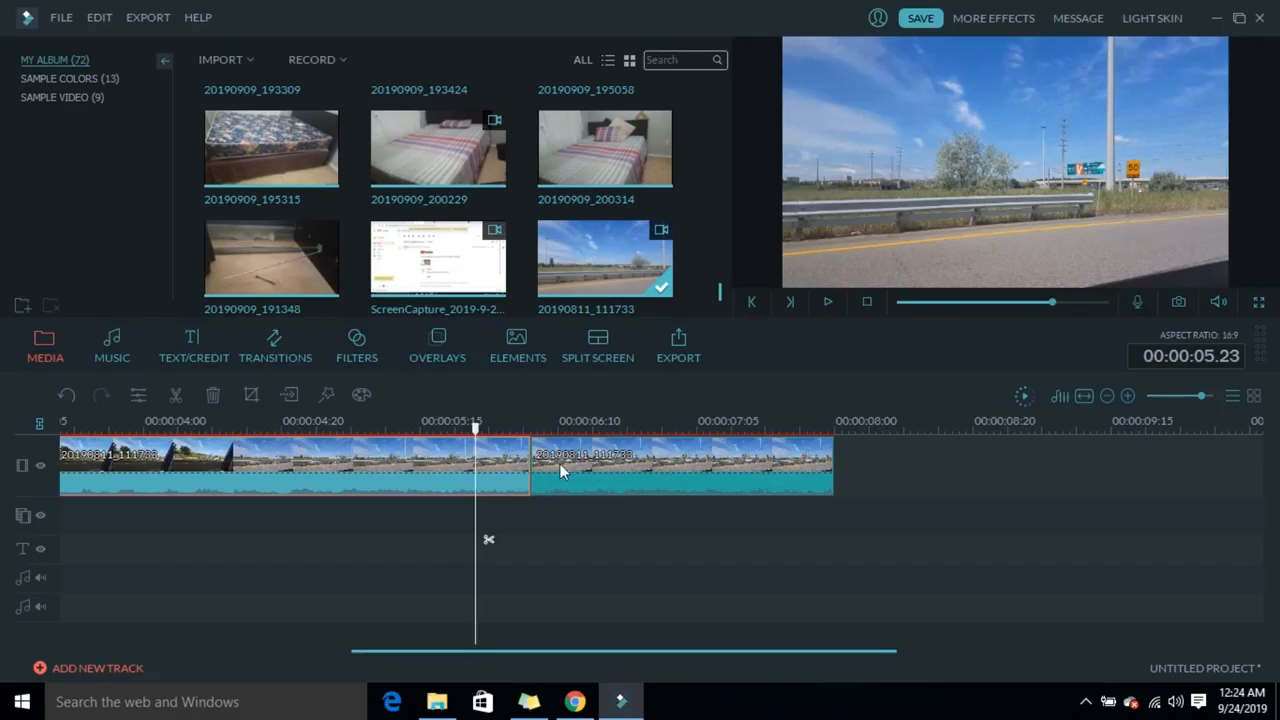
click(603, 462)
click(415, 469)
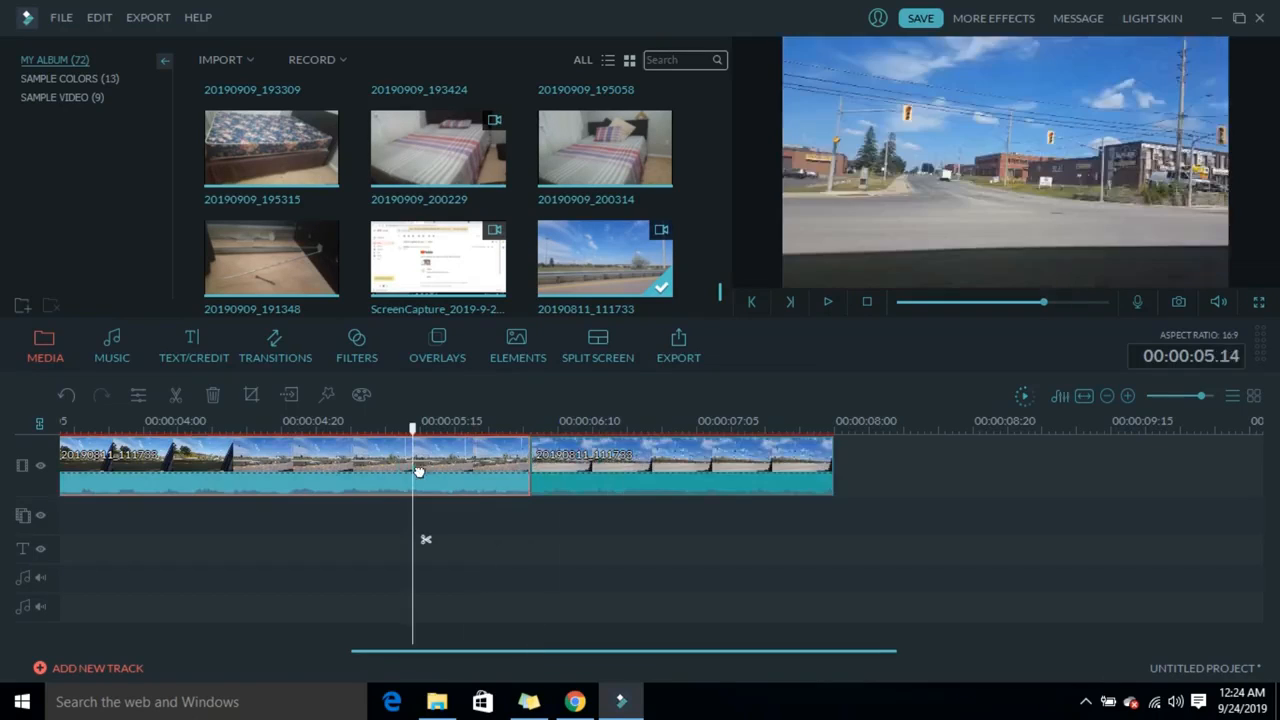
click(644, 435)
click(167, 466)
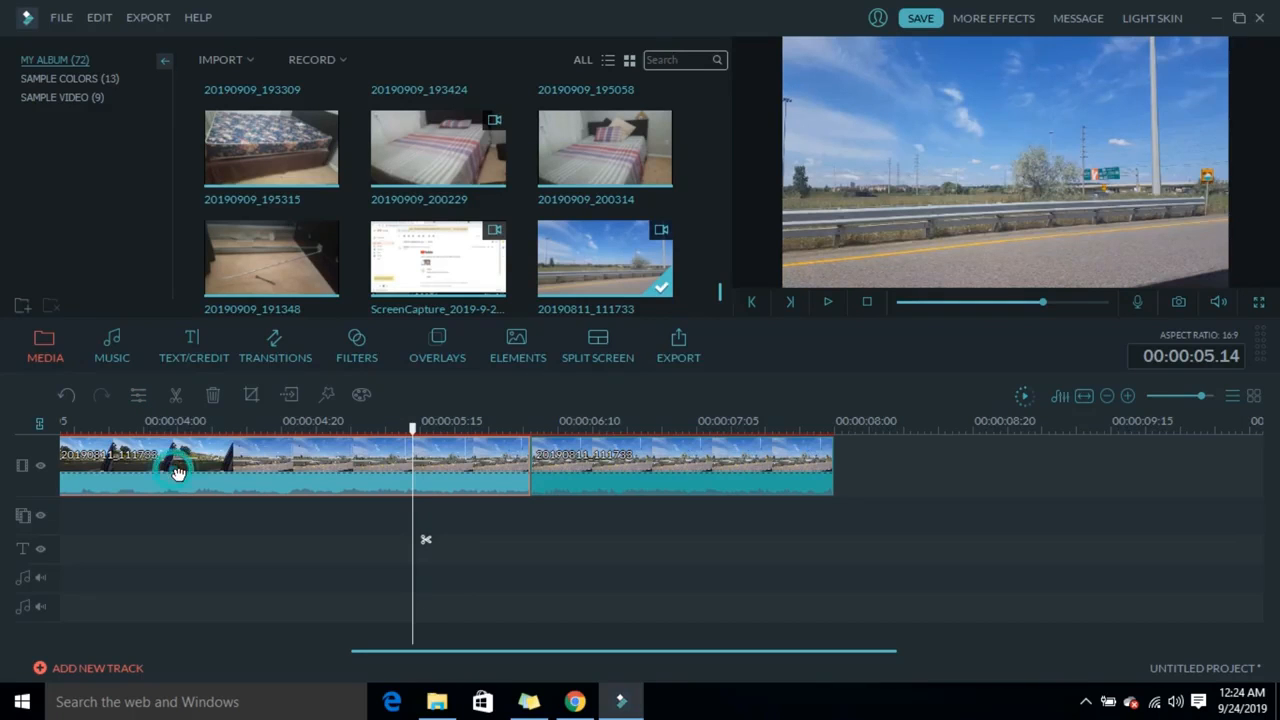
click(598, 460)
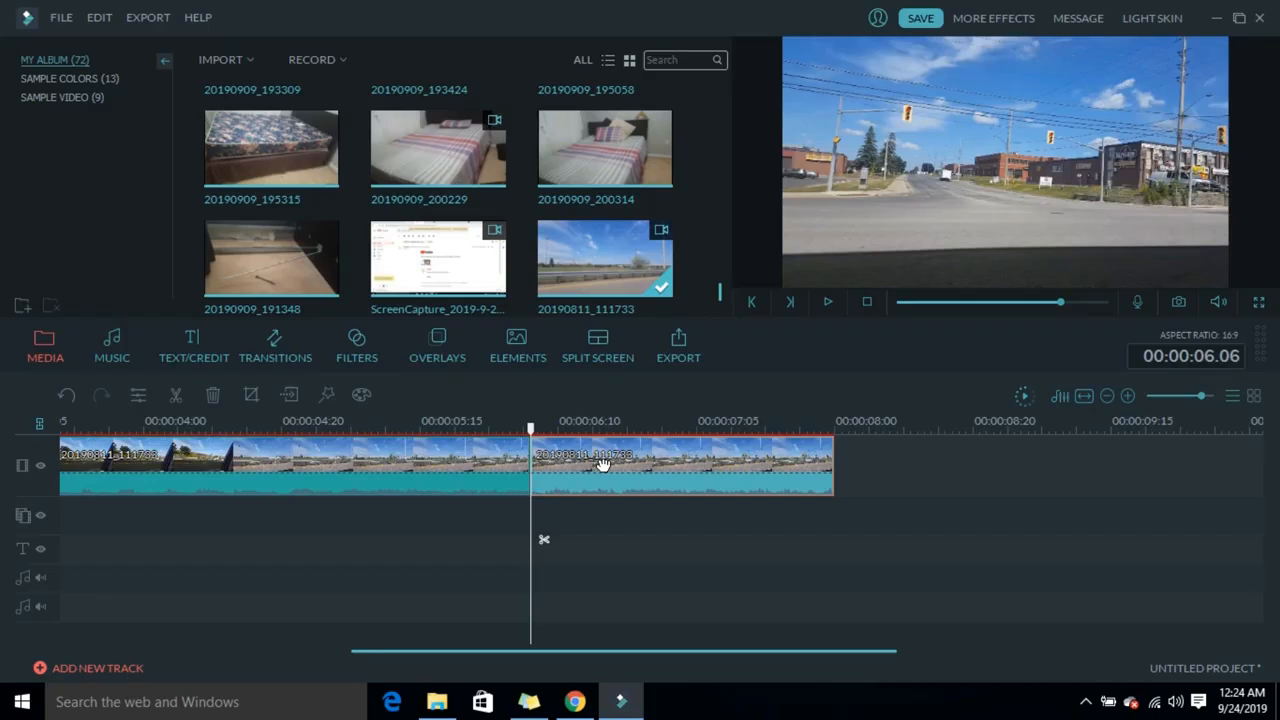
click(373, 484)
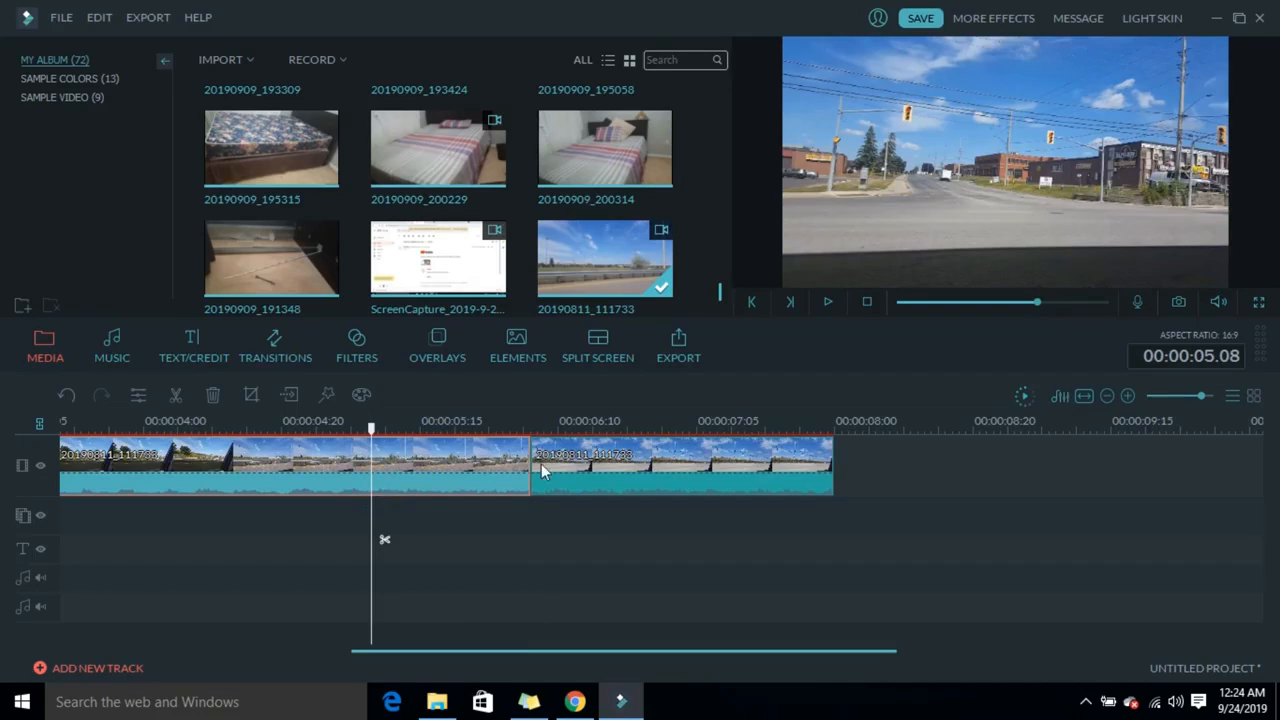
click(613, 460)
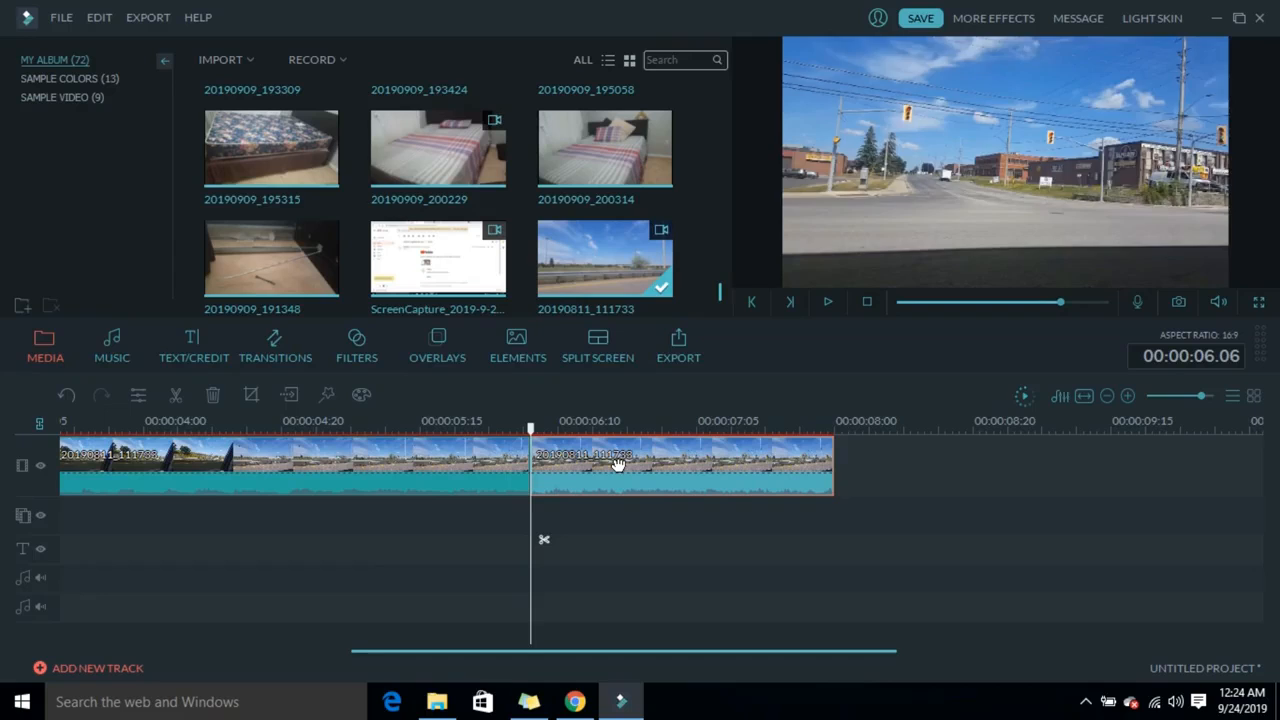